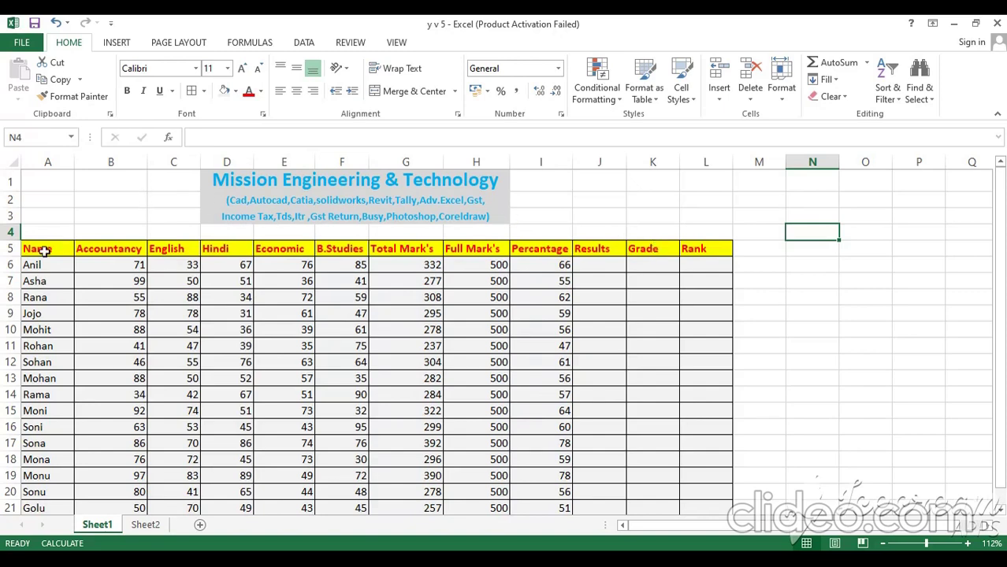
Enter PASS by hand in the Results column for the first two students, cells J6 and J7
drag(36, 249, 721, 488)
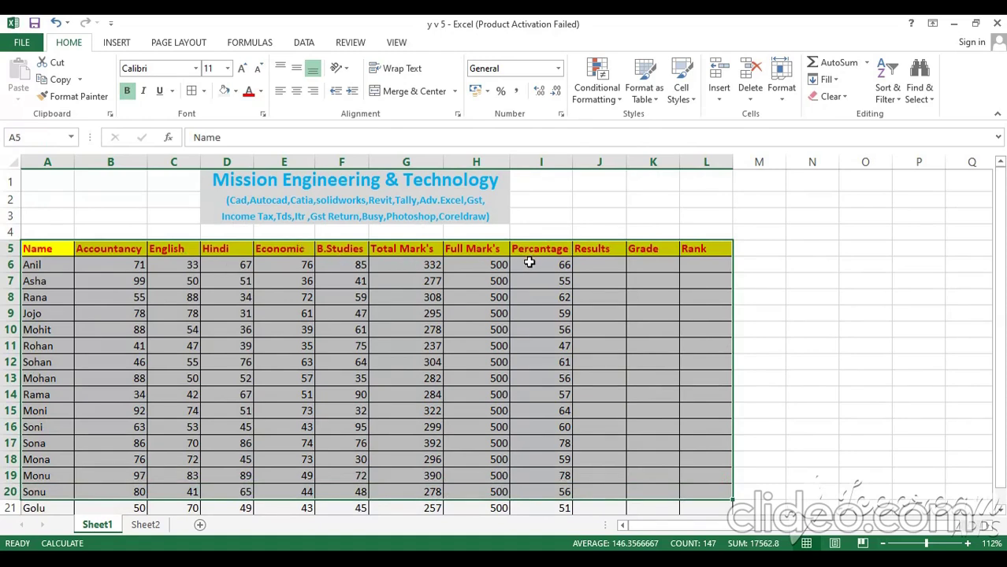
click(604, 285)
click(605, 260)
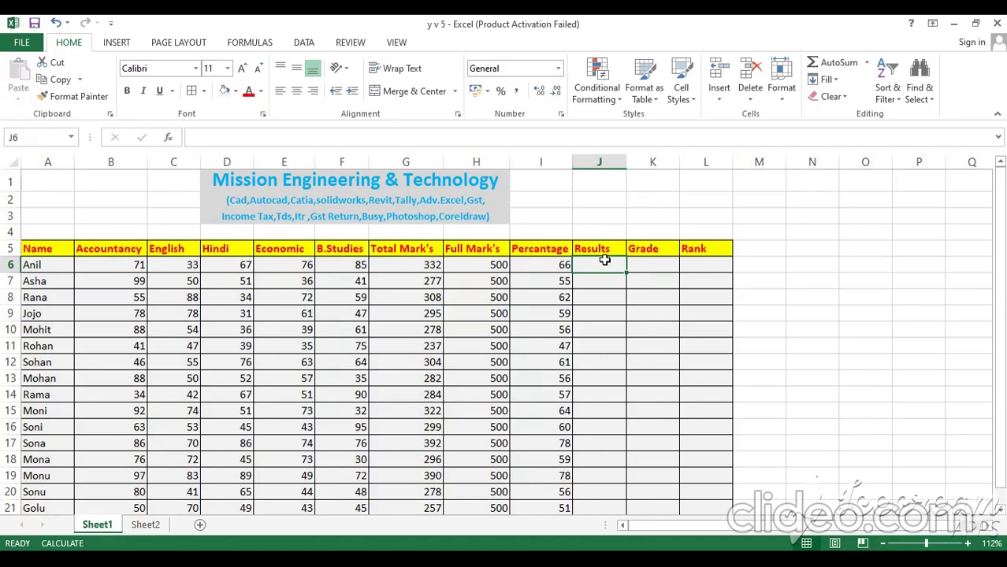
text(PASS)
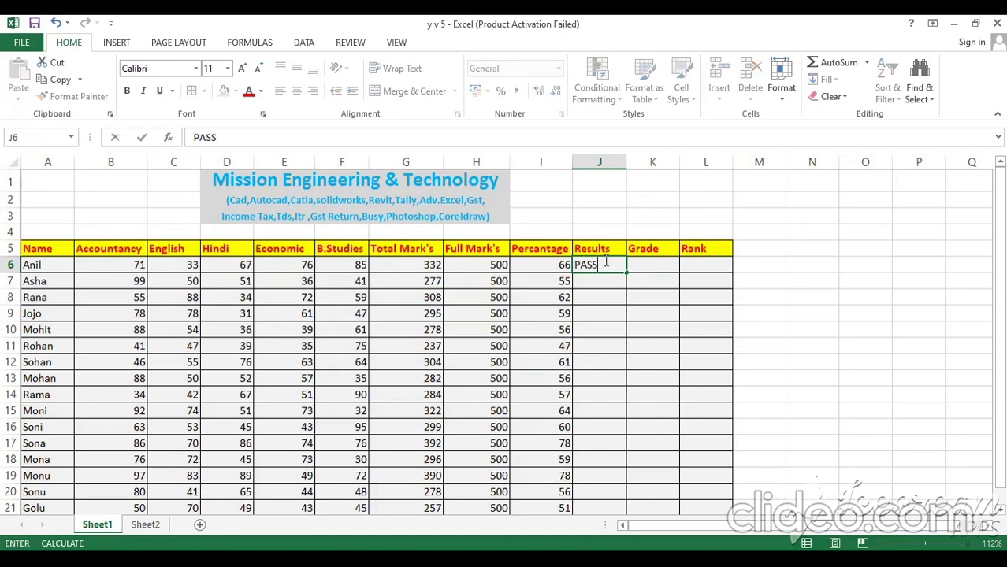
key(Return)
text(PASS)
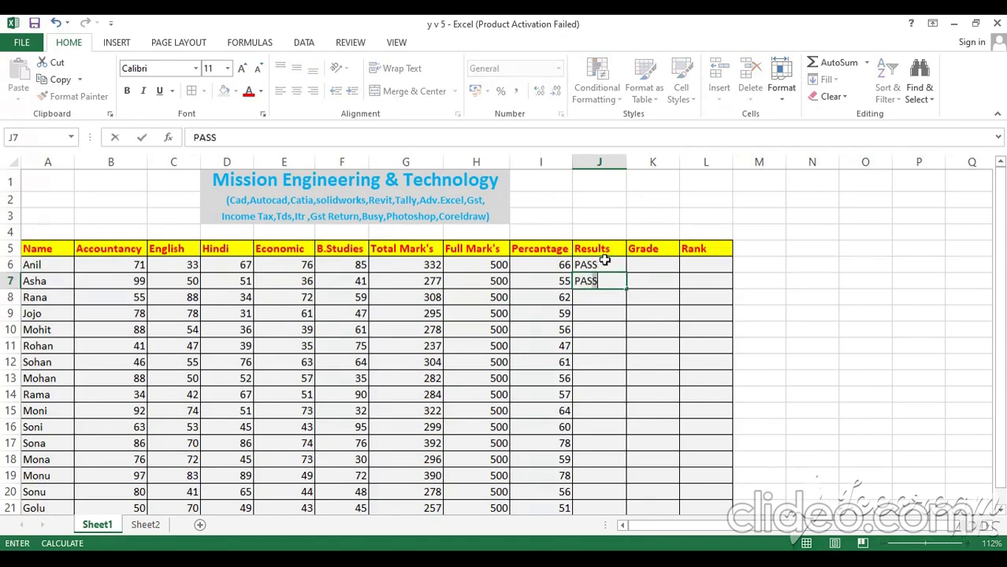
key(Return)
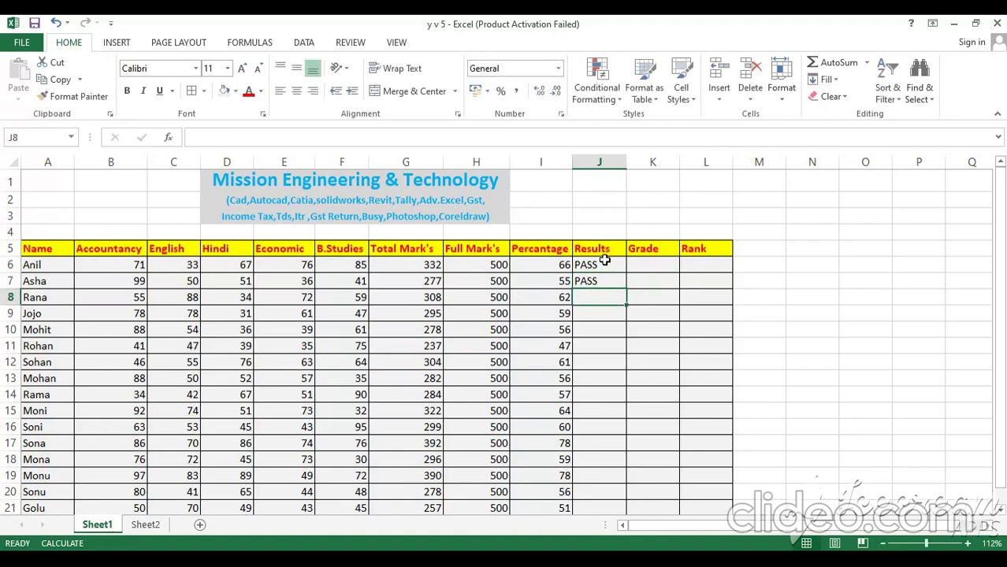
right_click(590, 313)
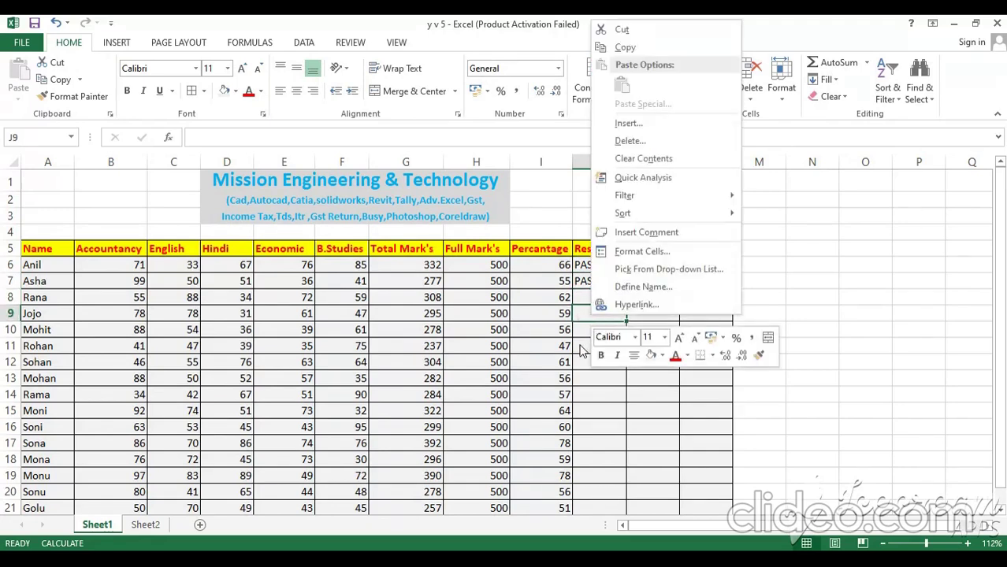
right_click(580, 349)
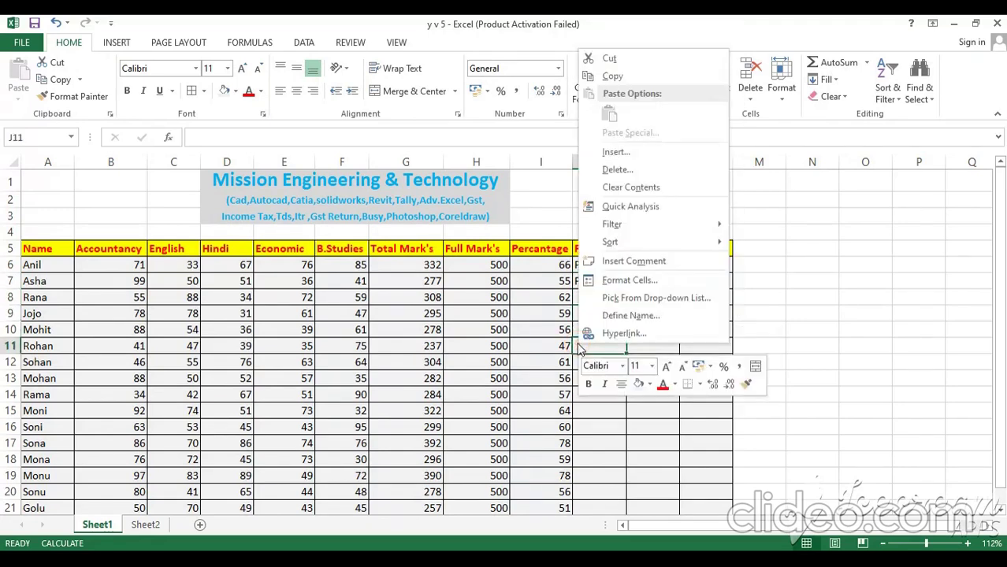
click(570, 384)
right_click(567, 385)
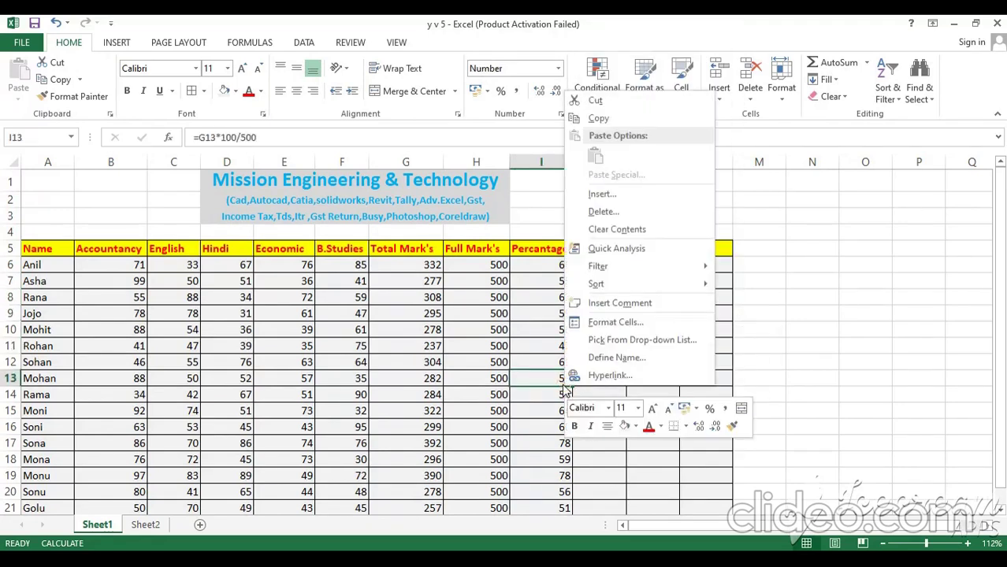
click(592, 459)
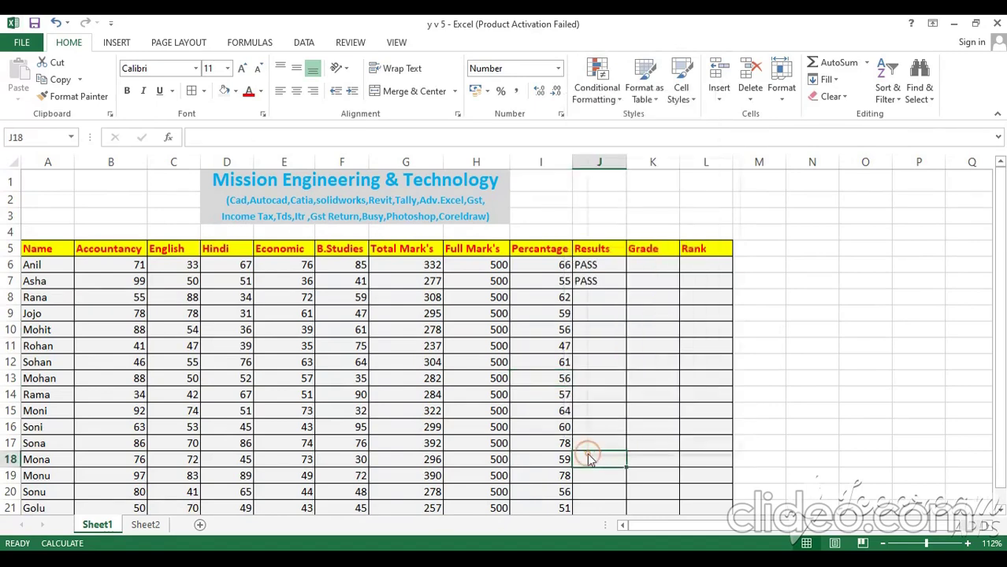
right_click(591, 460)
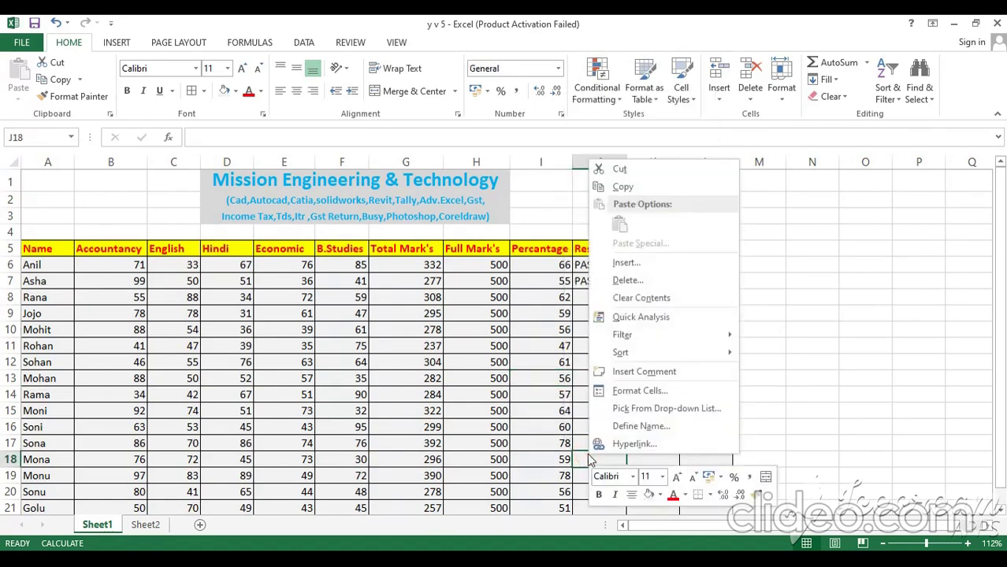
click(764, 444)
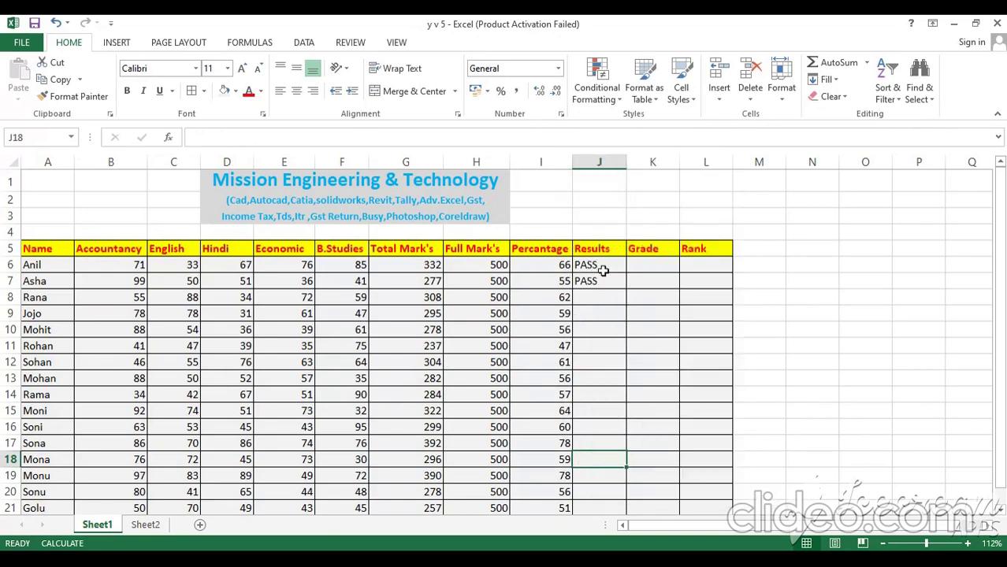
Clear the manually entered PASS values from the Results cells J6:J7
drag(601, 268, 599, 280)
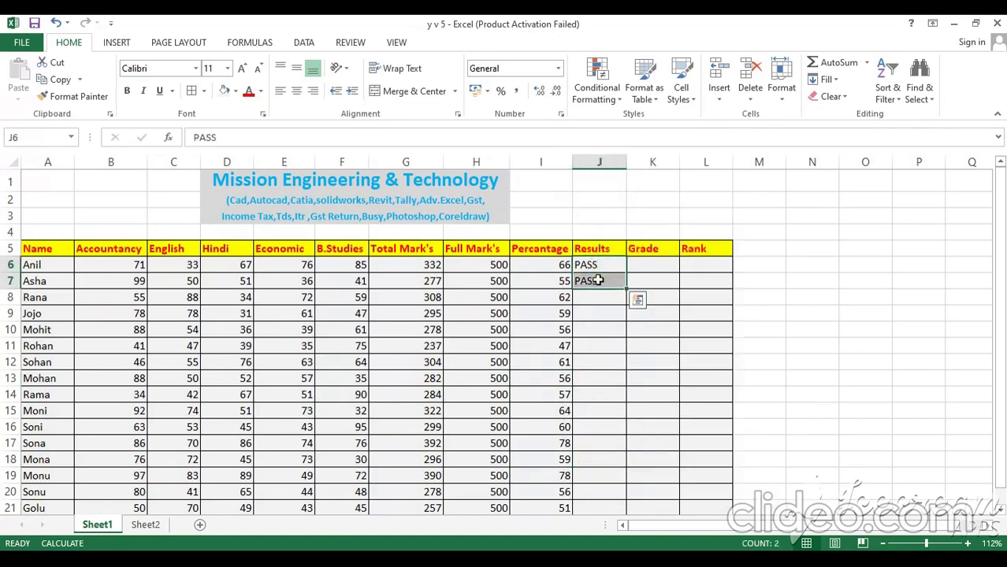
key(Delete)
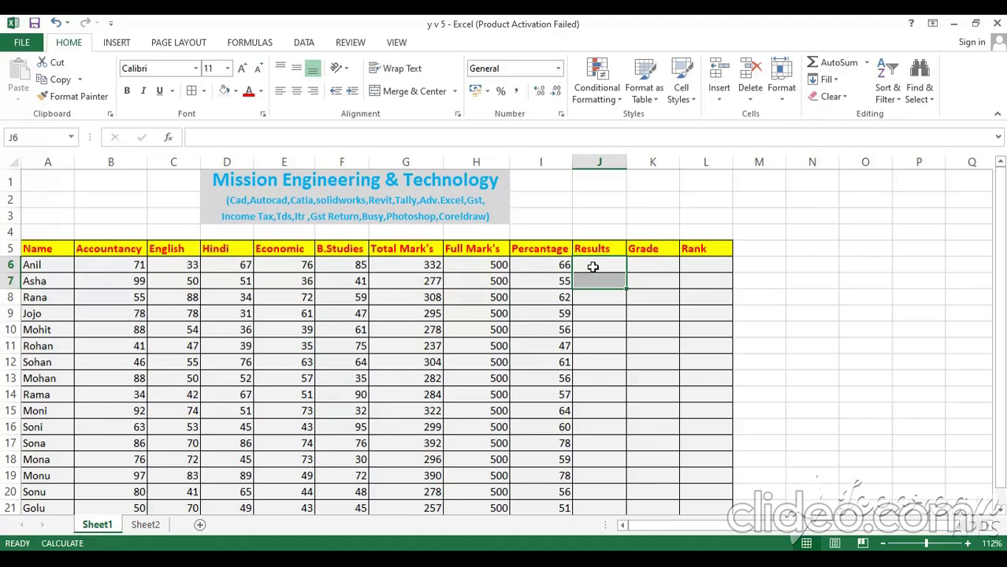
click(593, 268)
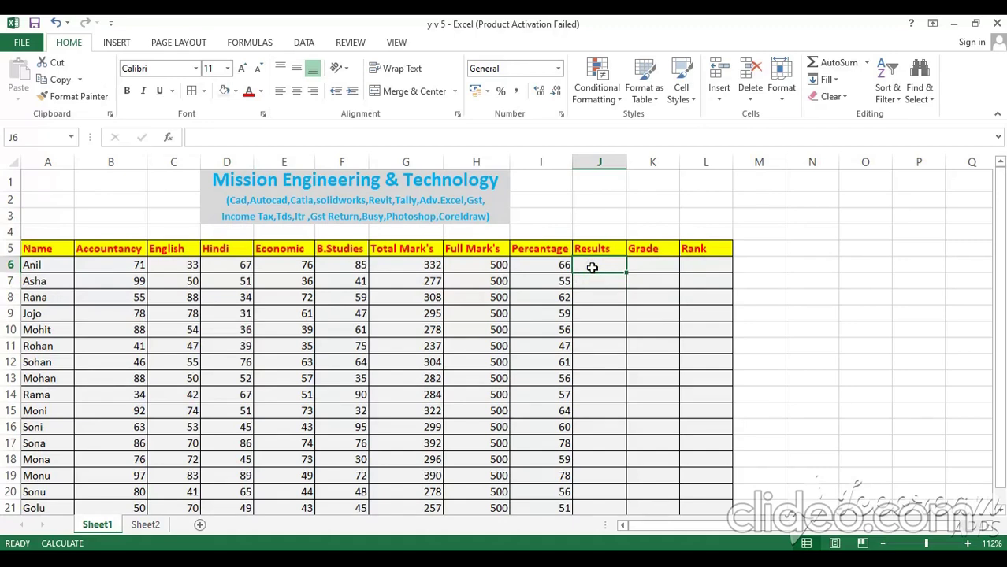
text(=)
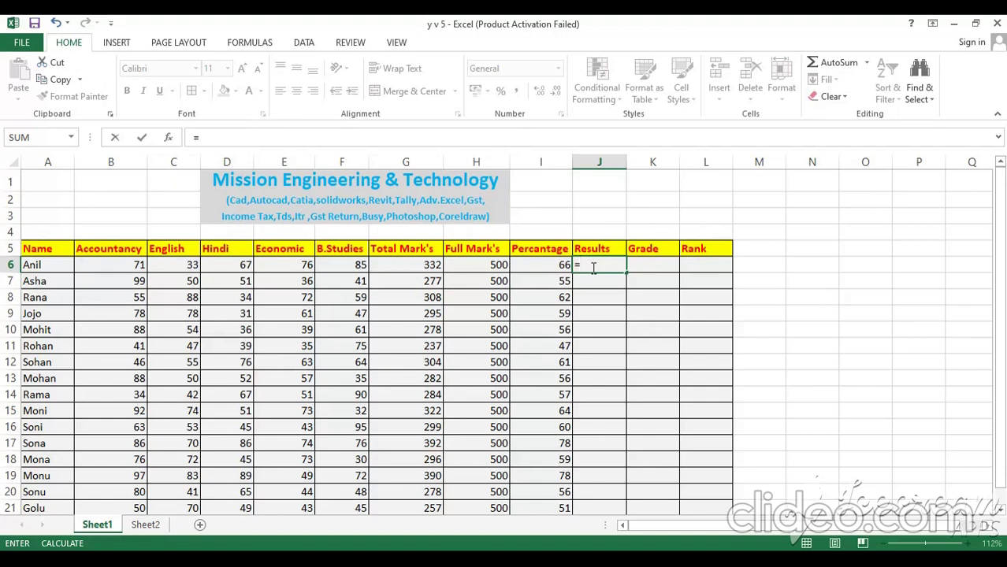
text(IF)
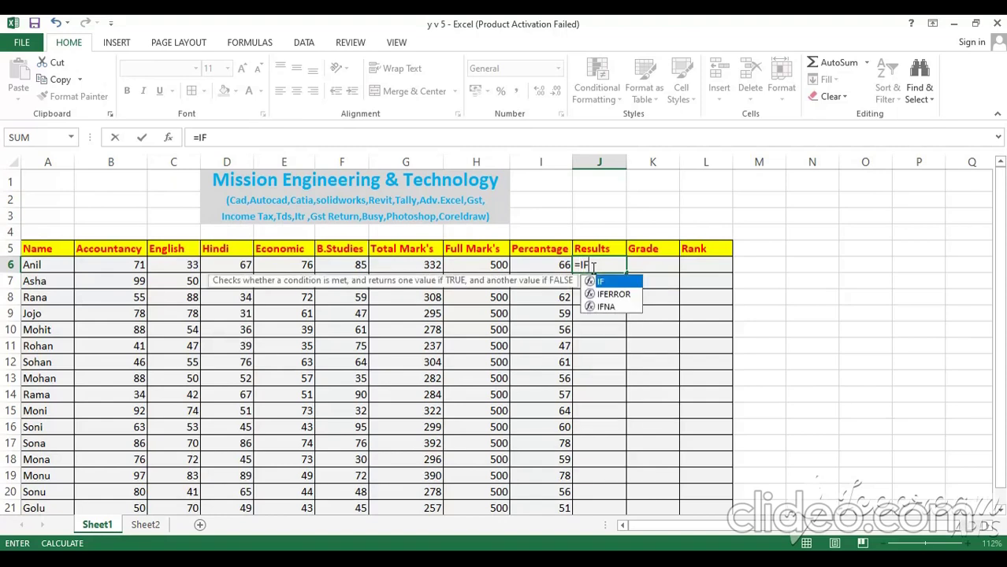
text(()
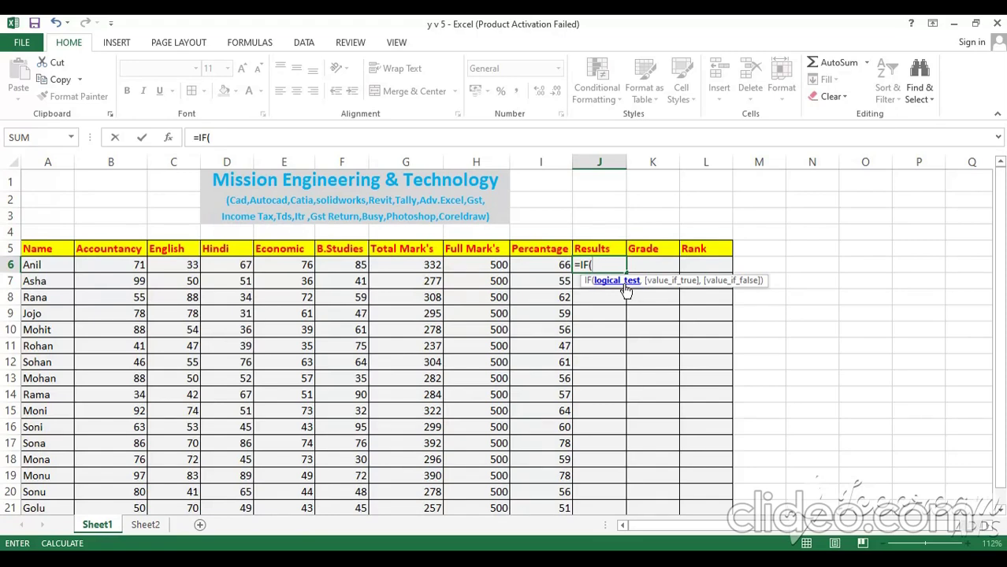
click(562, 265)
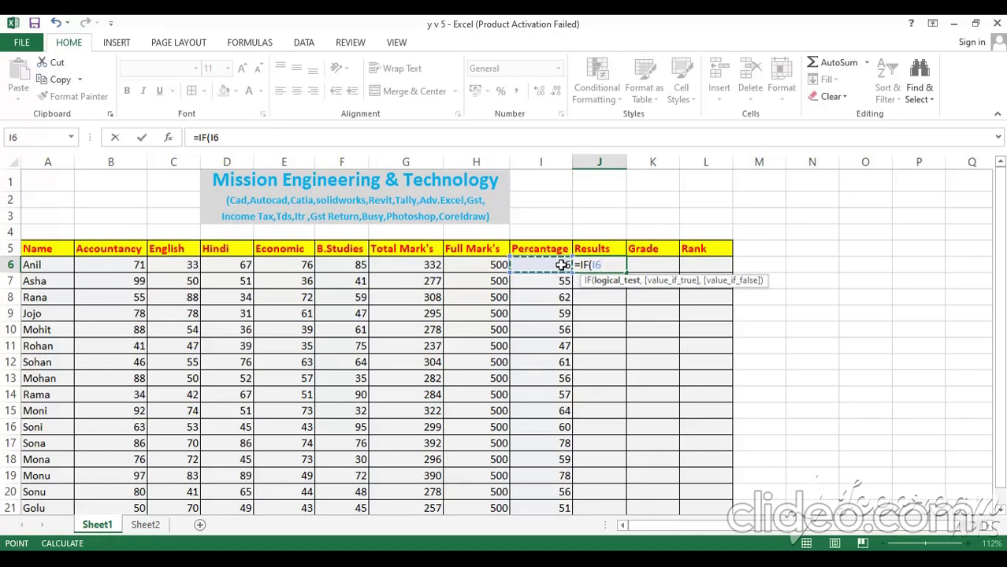
key(BackSpace)
key(BackSpace)
key(BackSpace)
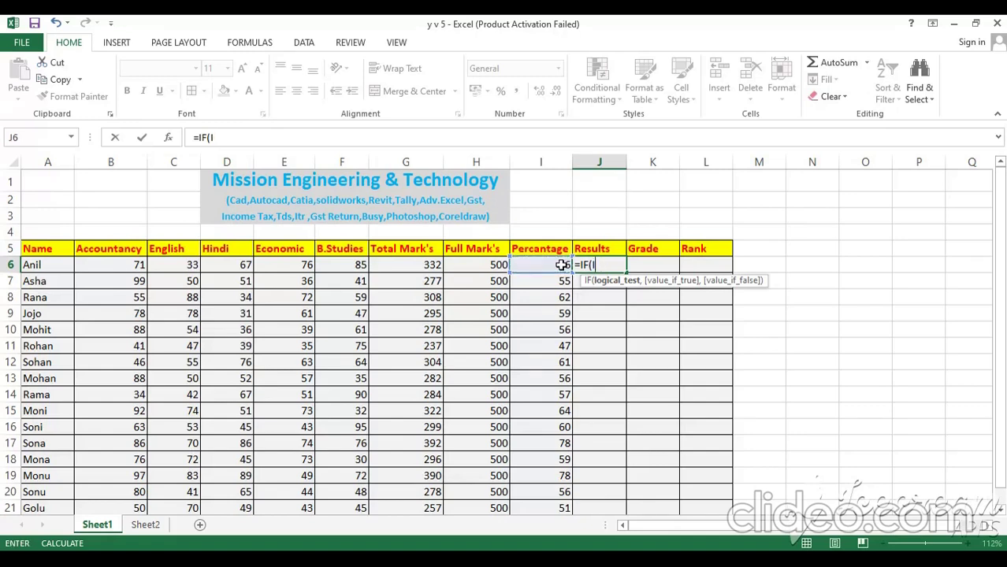
key(BackSpace)
key(BackSpace)
key(BackSpace)
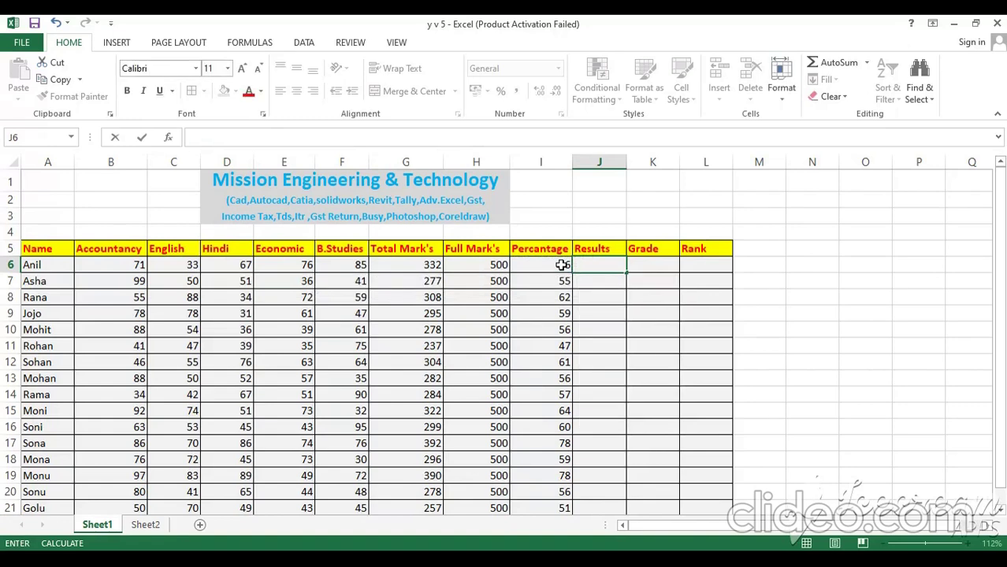
Enter the formula =IF(I6>=50,"PASS","FAIL") in Results cell J6 to grade the first student's percentage
text(=)
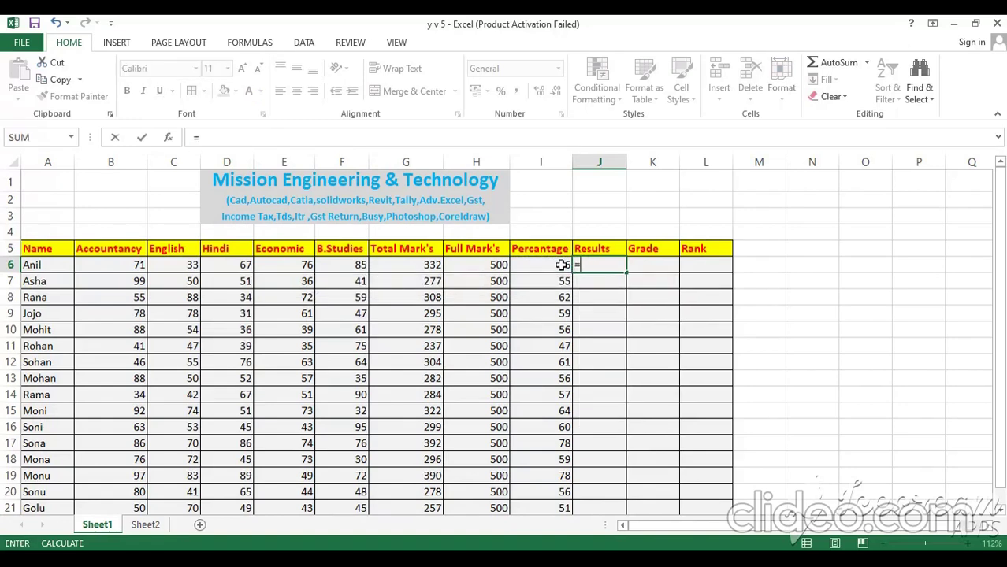
text(IF)
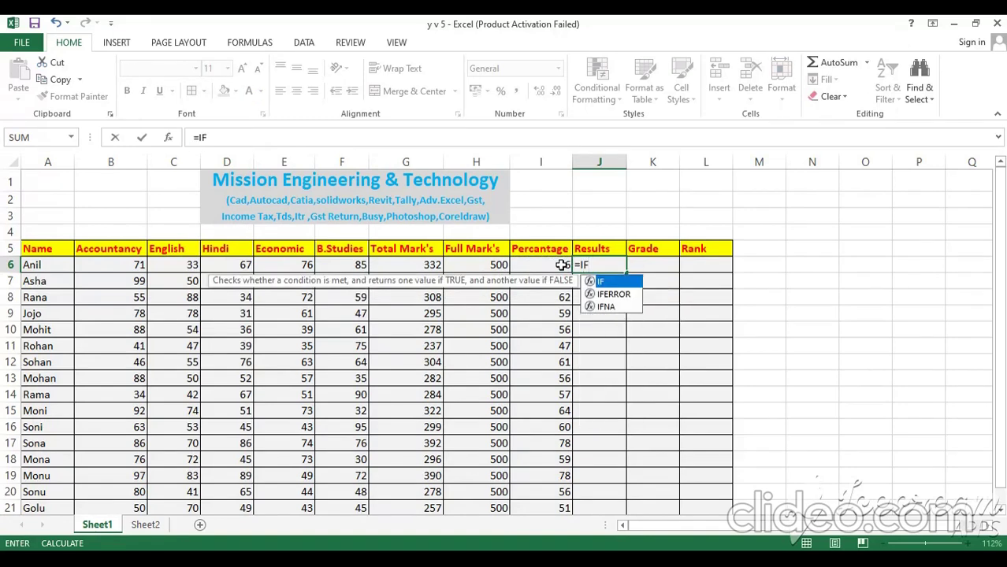
text(()
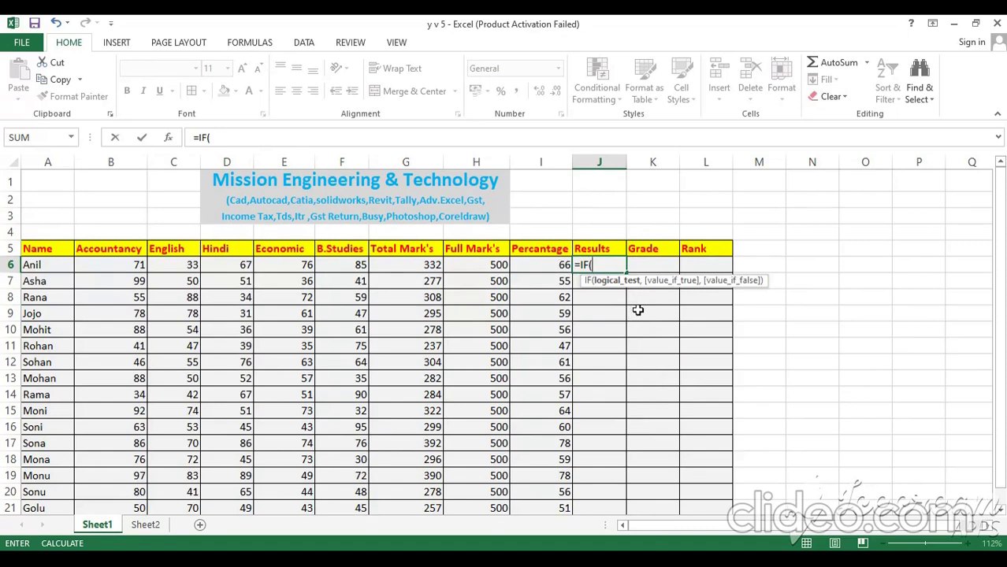
click(564, 264)
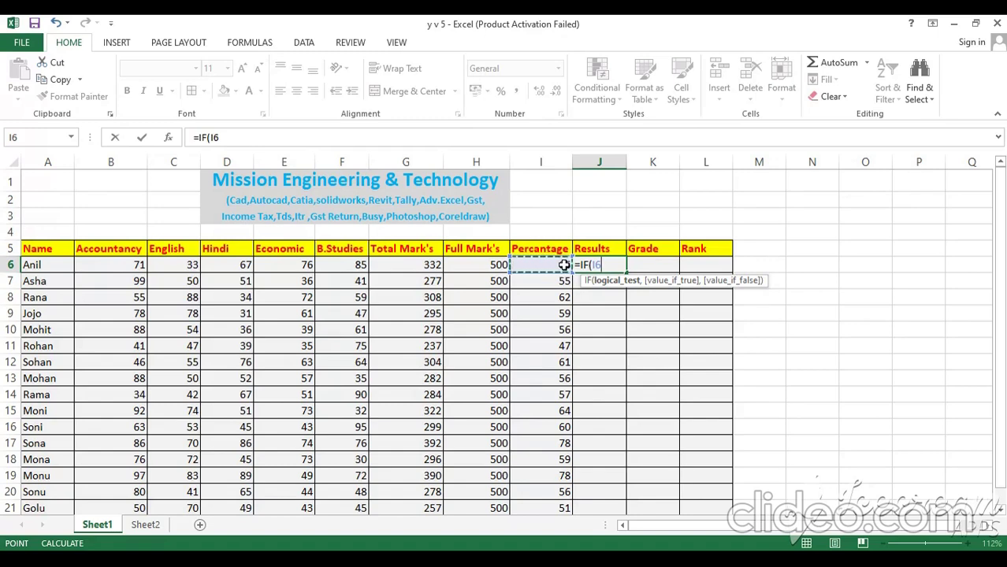
text(>=)
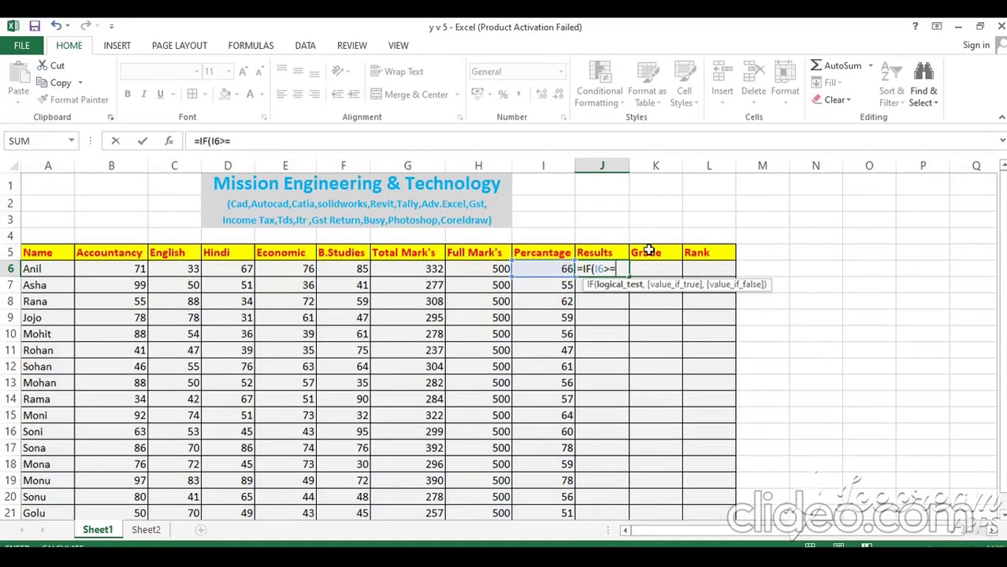
text(50,)
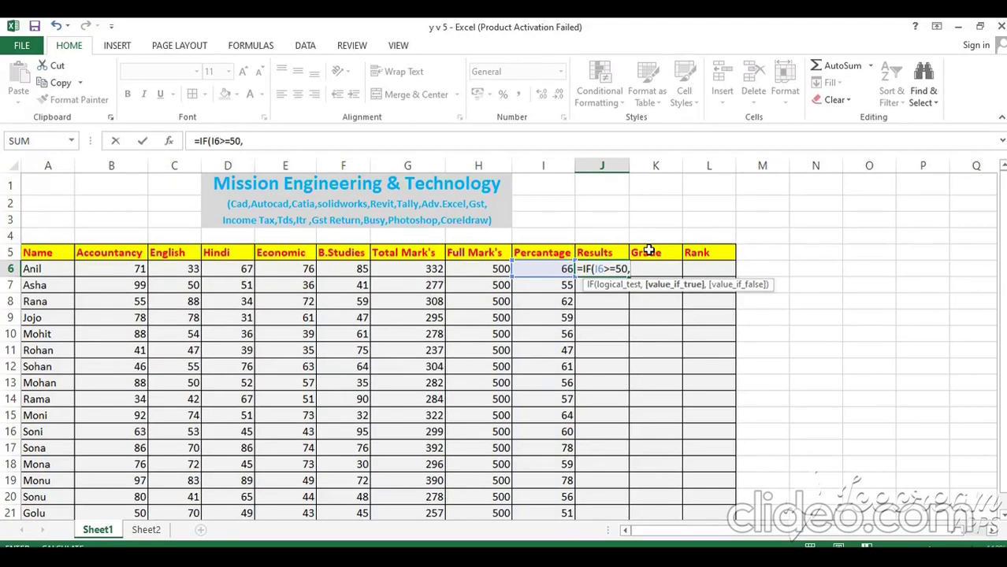
text(")
text(PASS)
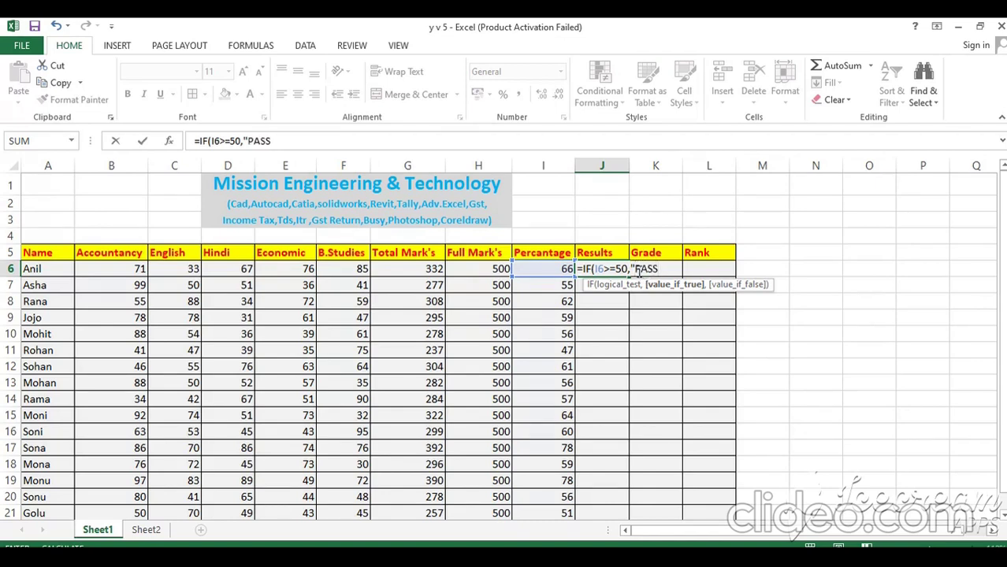
text(",)
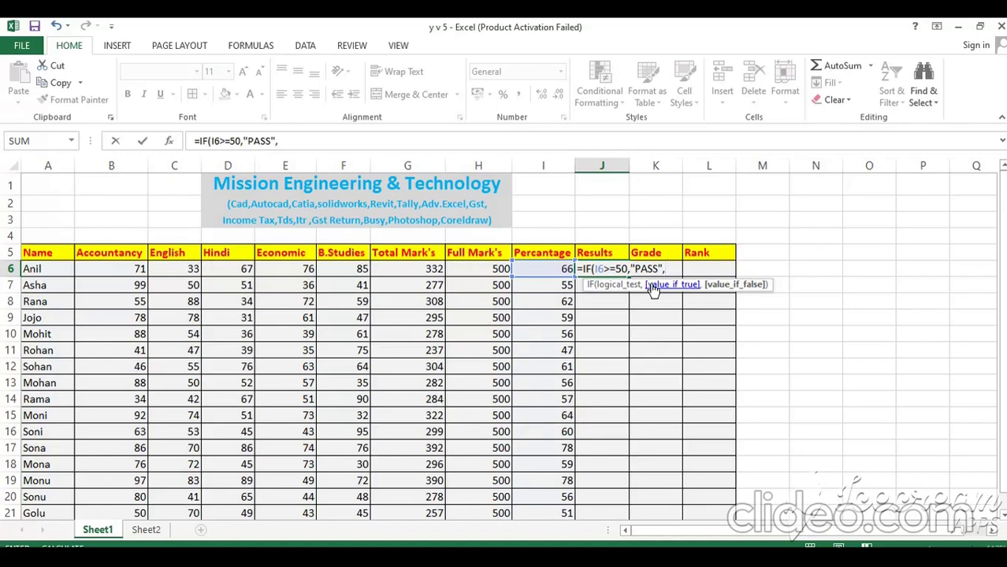
text("FAIL")
text())
key(Return)
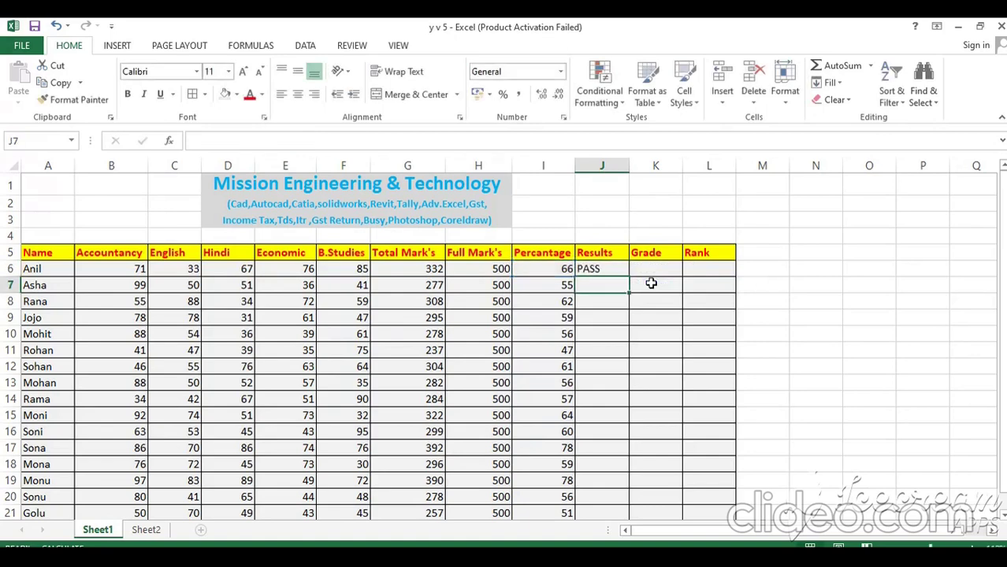
click(611, 269)
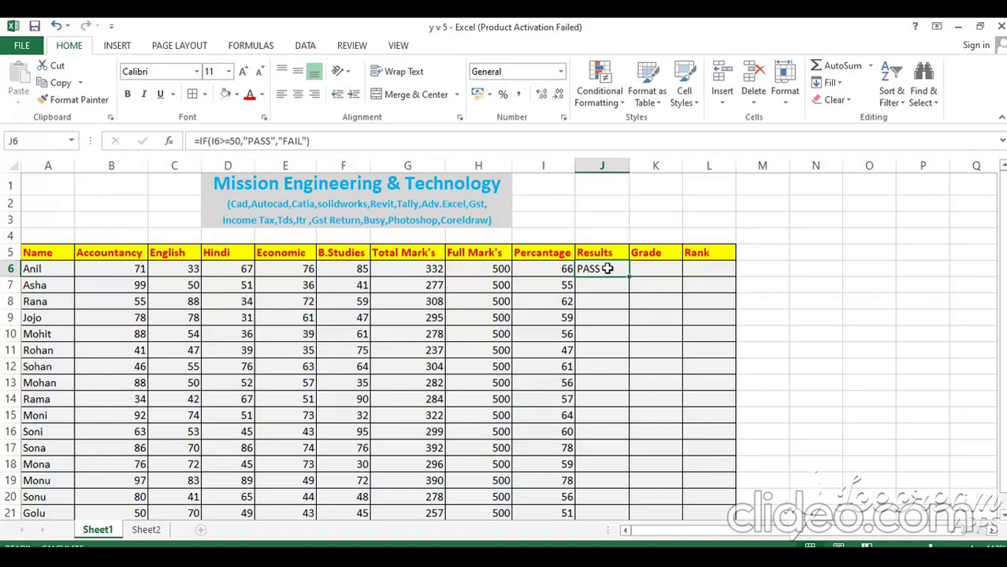
Enter the formula =IF(I7>=50,"PASS","FAIL") in Results cell J7 for the second student
click(596, 287)
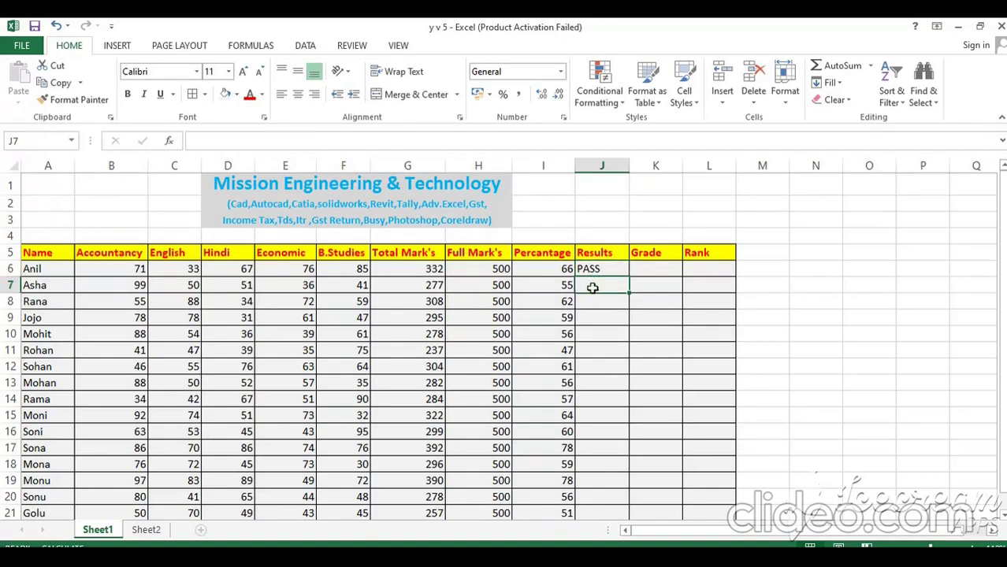
text(=I)
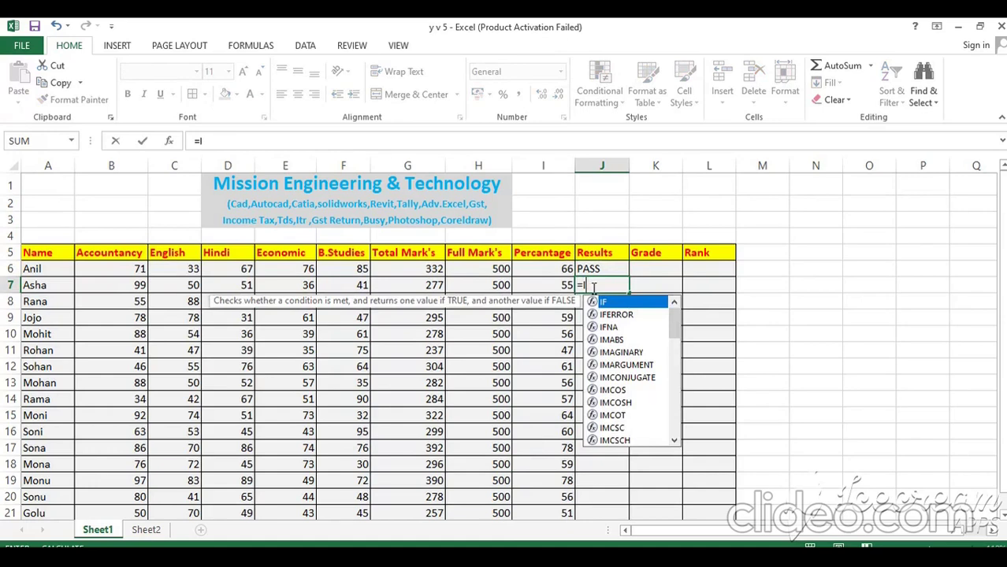
text(F()
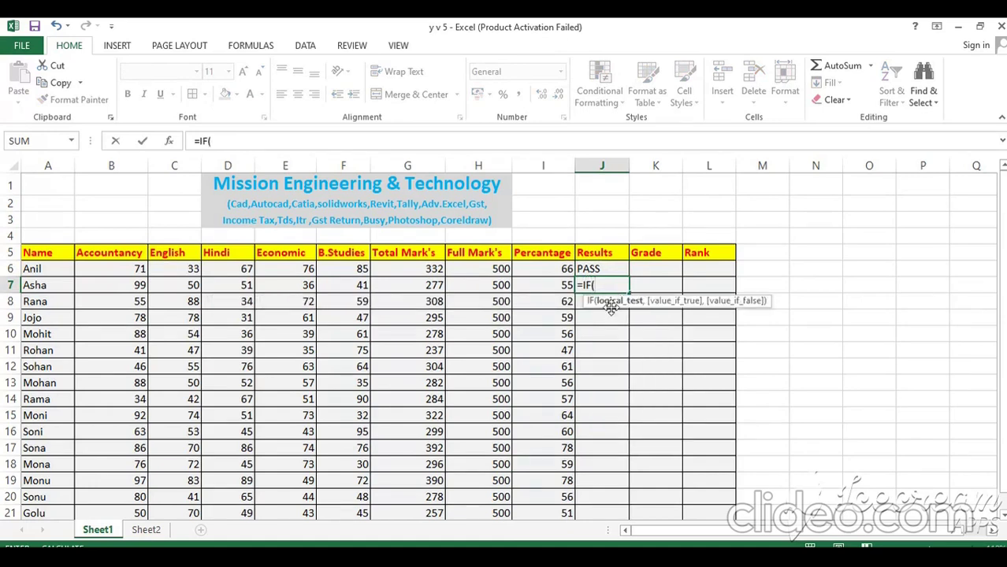
click(564, 284)
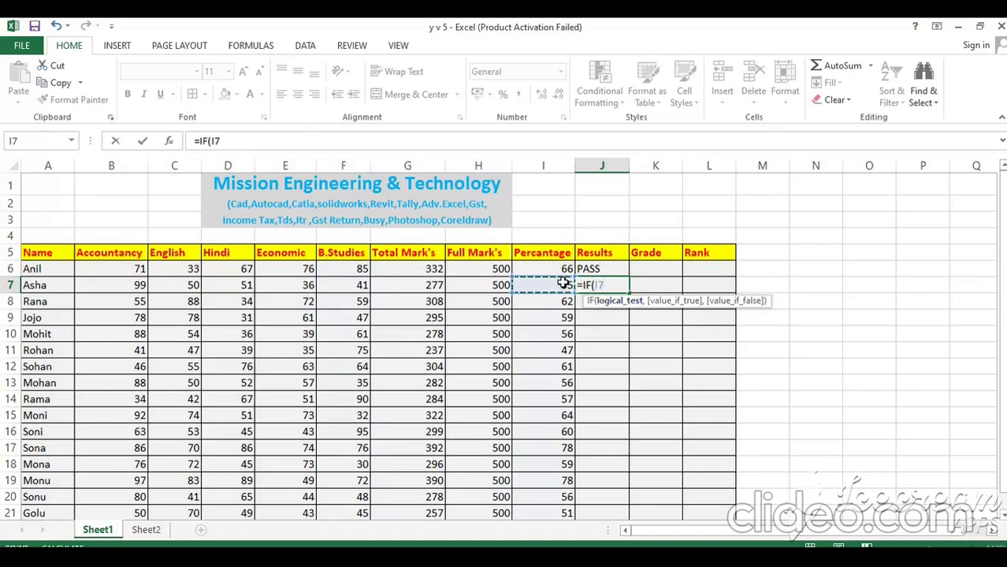
text(>=50)
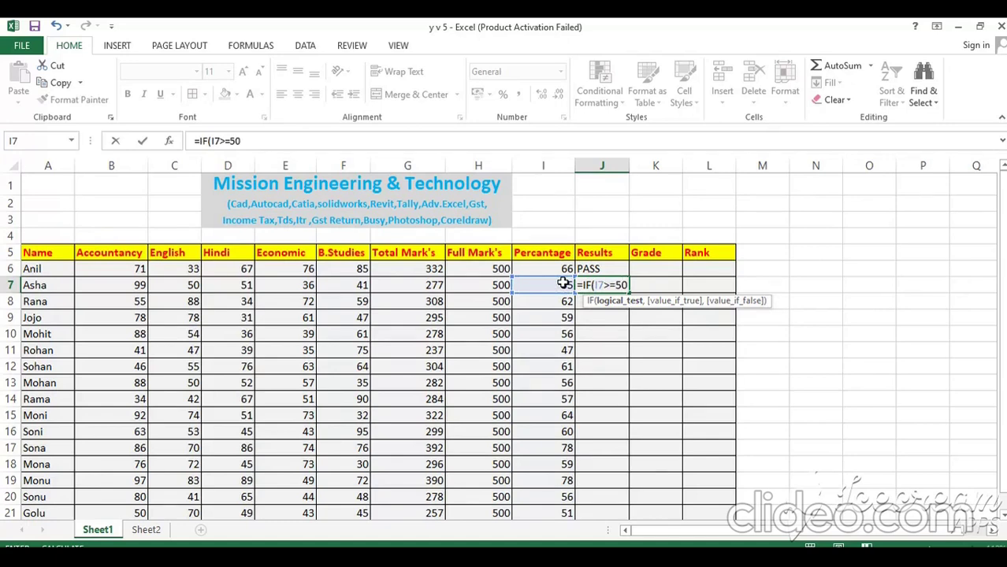
text(,)
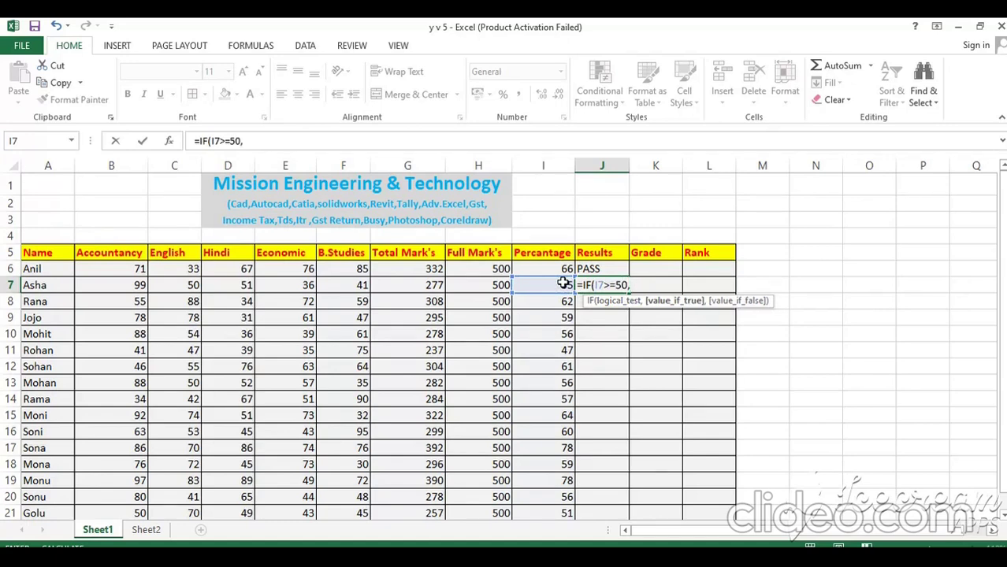
text("PASS","FAIL)
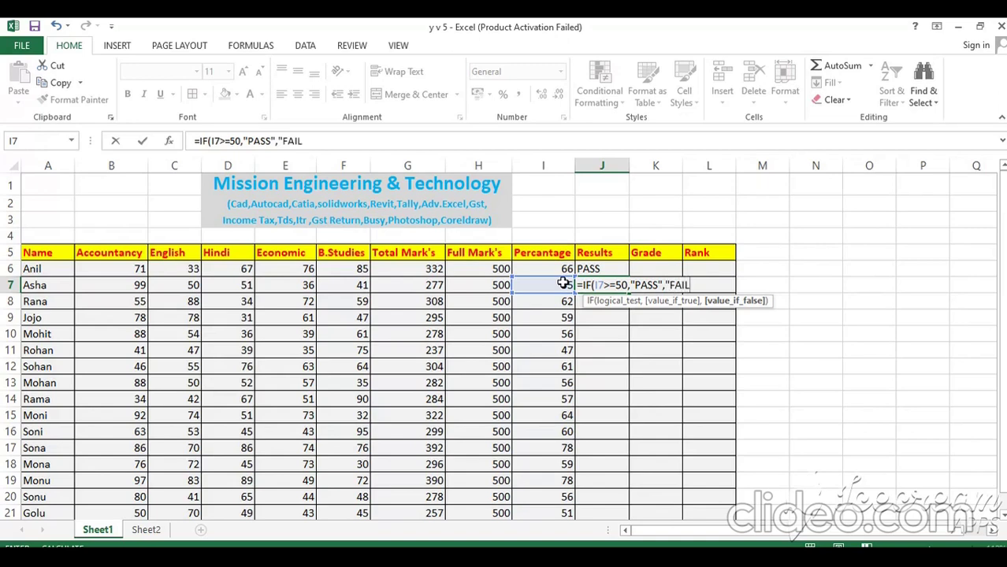
text("))
key(Return)
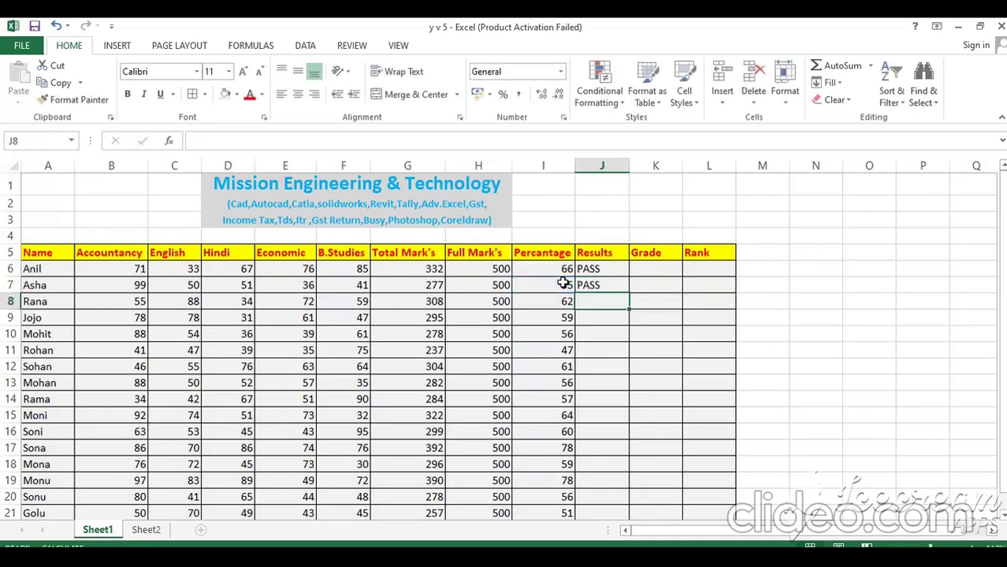
Fill the J7 formula down the Results column through J21 and check the formulas in J6 and J11
click(590, 285)
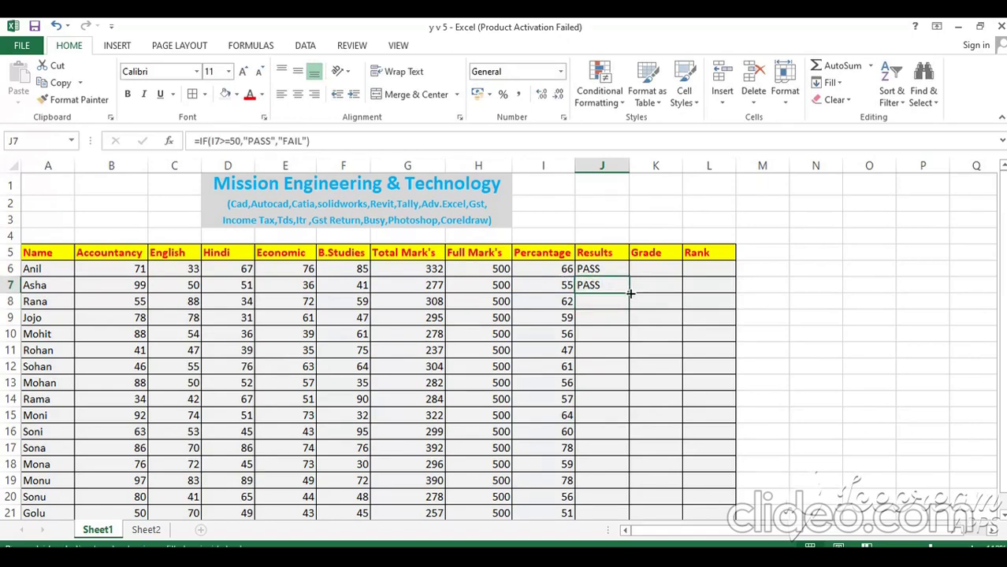
drag(629, 293, 631, 406)
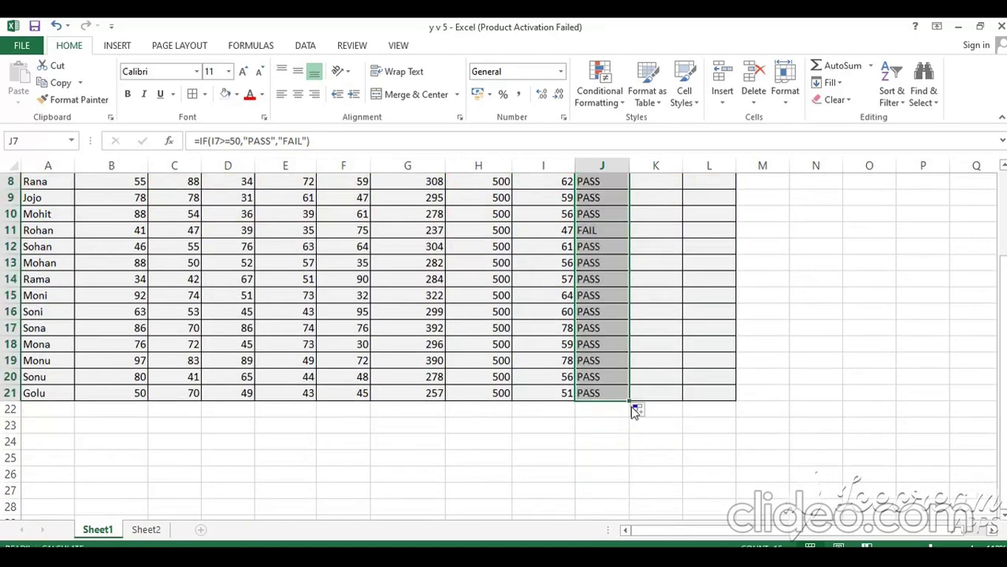
drag(1002, 332, 984, 250)
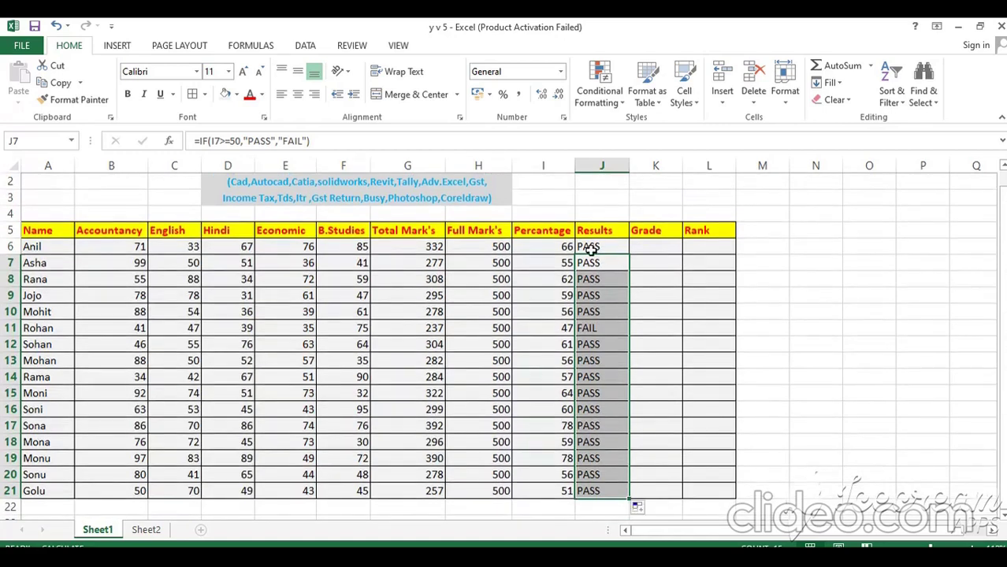
click(591, 249)
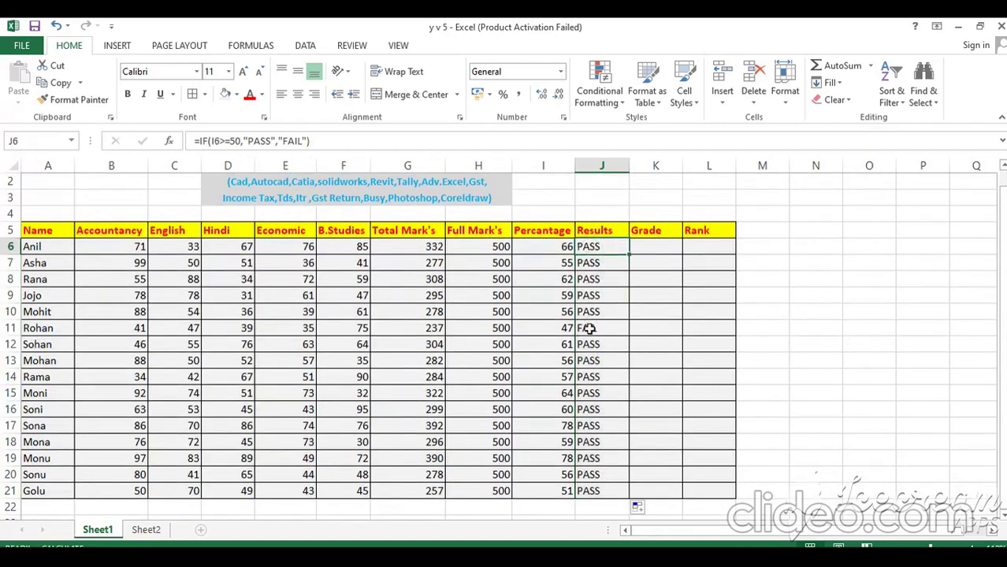
click(590, 328)
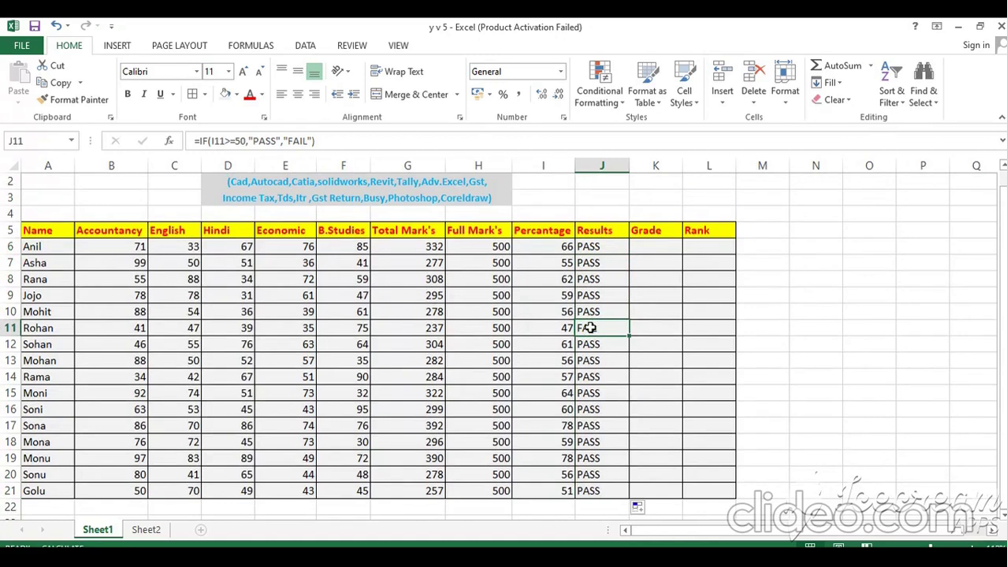
click(589, 248)
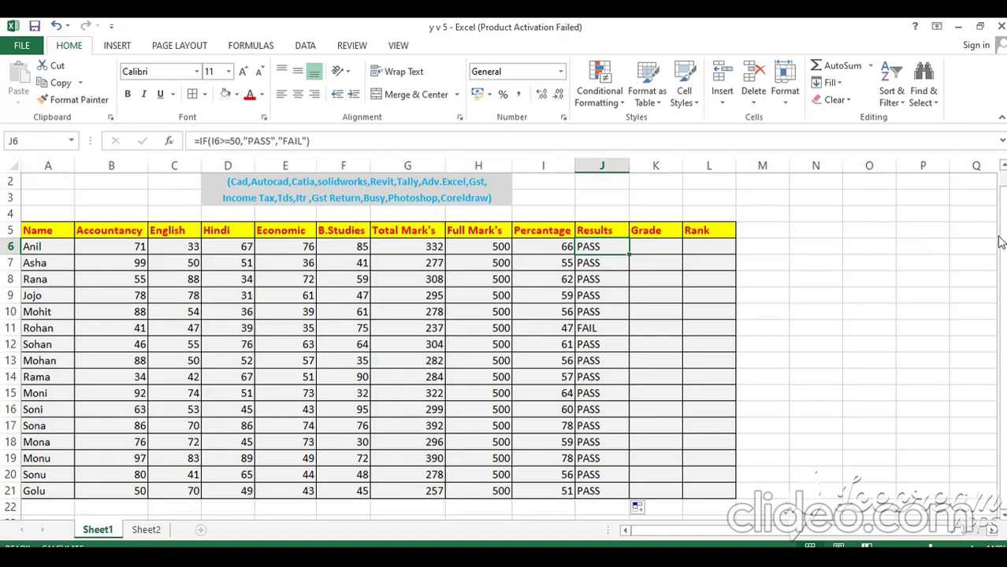
drag(1005, 238, 1005, 229)
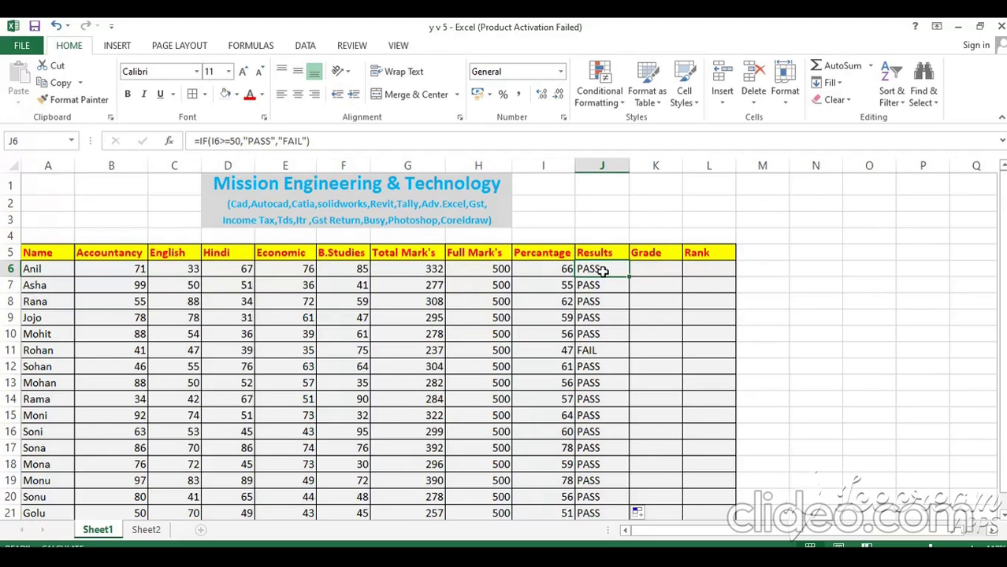
Start a grade formula in Grade cell K6 with an IF that returns "A" when I6>=90
click(637, 266)
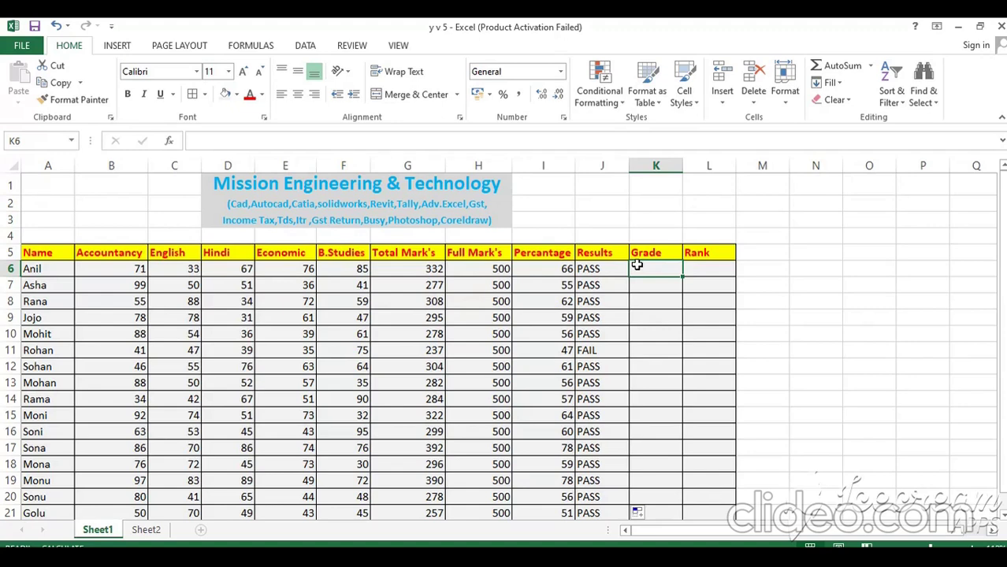
text(=)
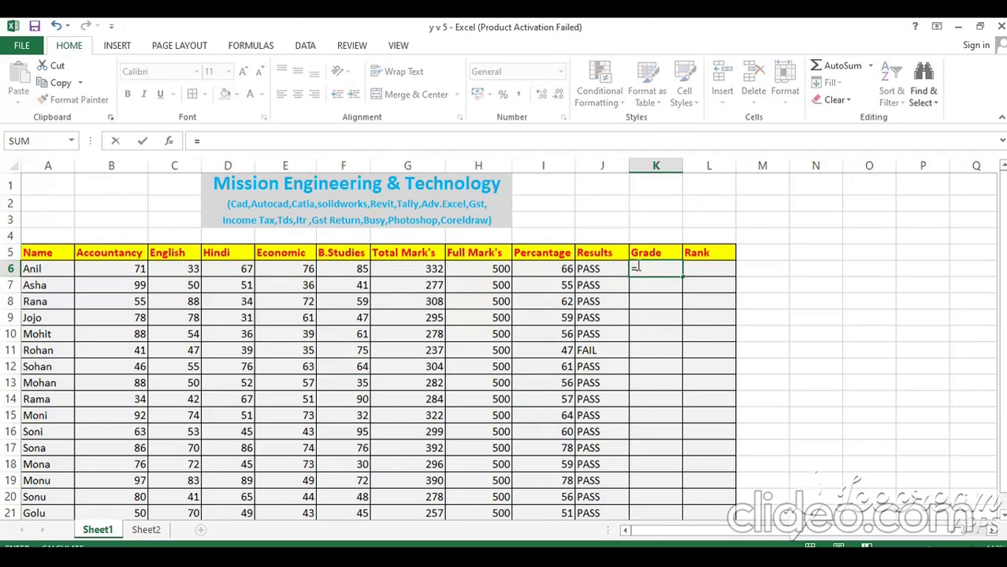
text(IF)
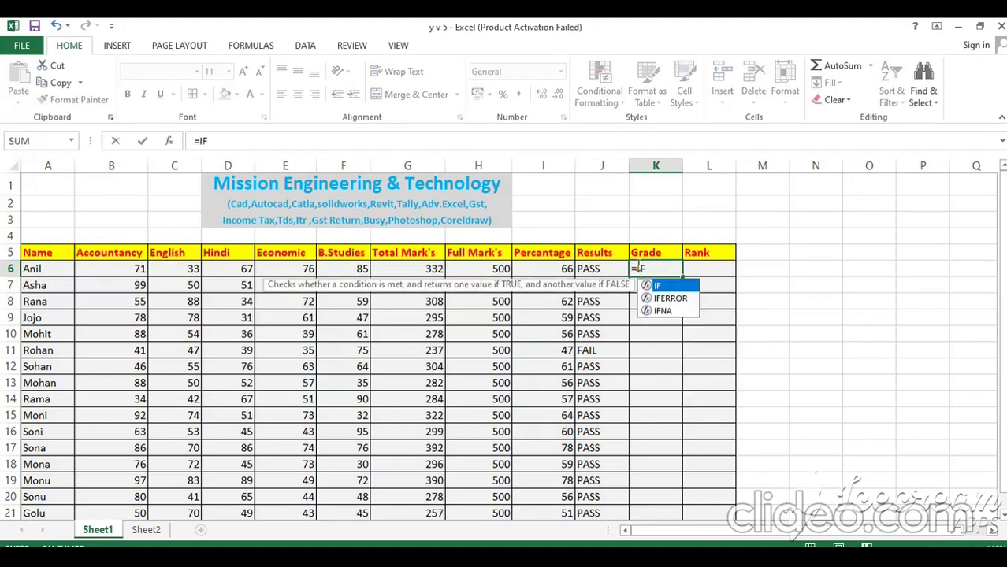
text(()
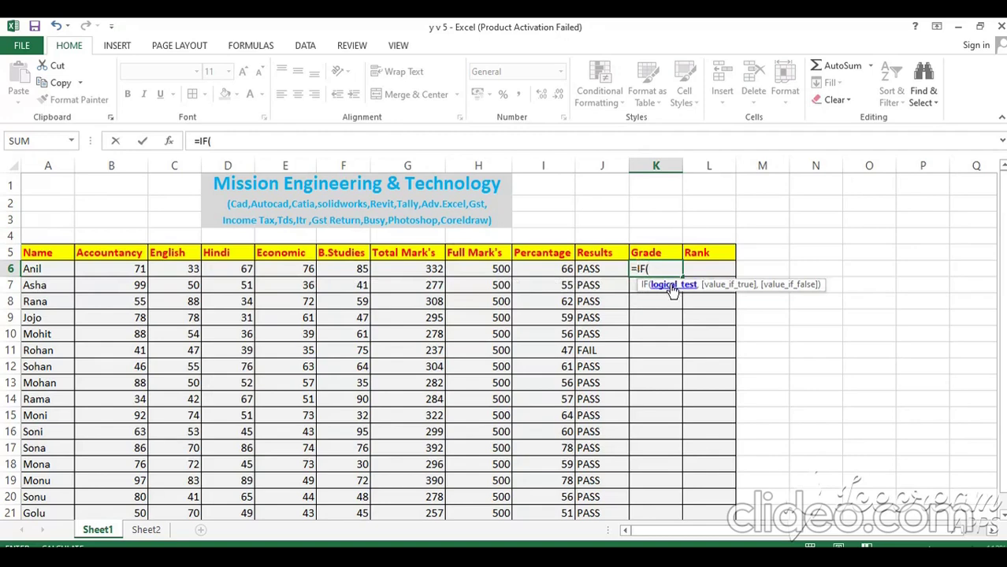
click(566, 270)
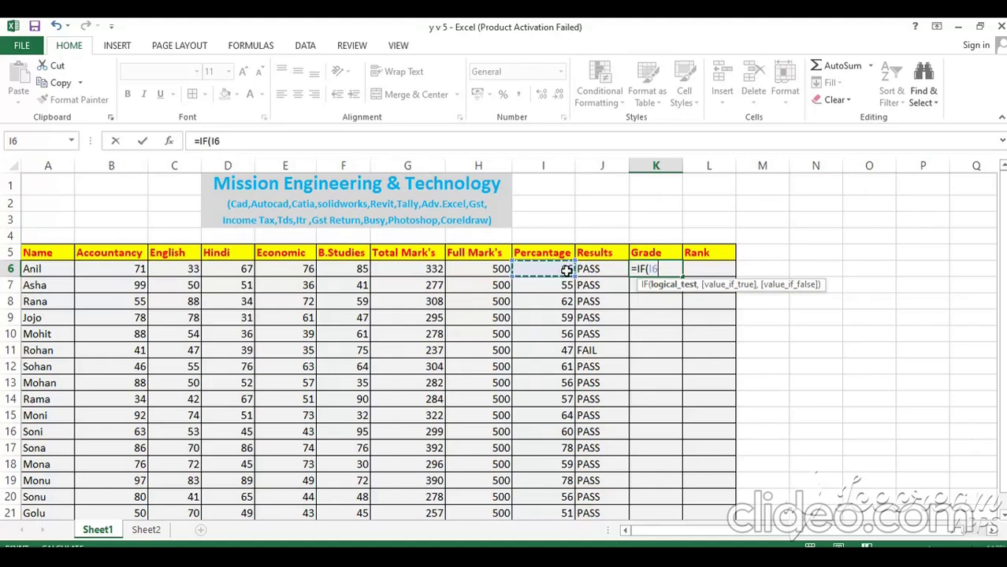
text(>=90)
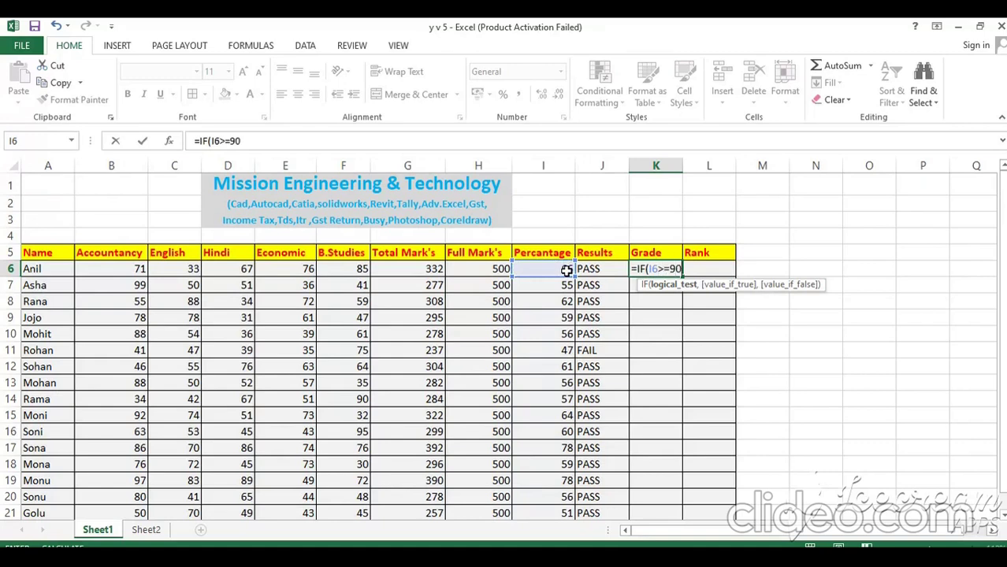
text(,)
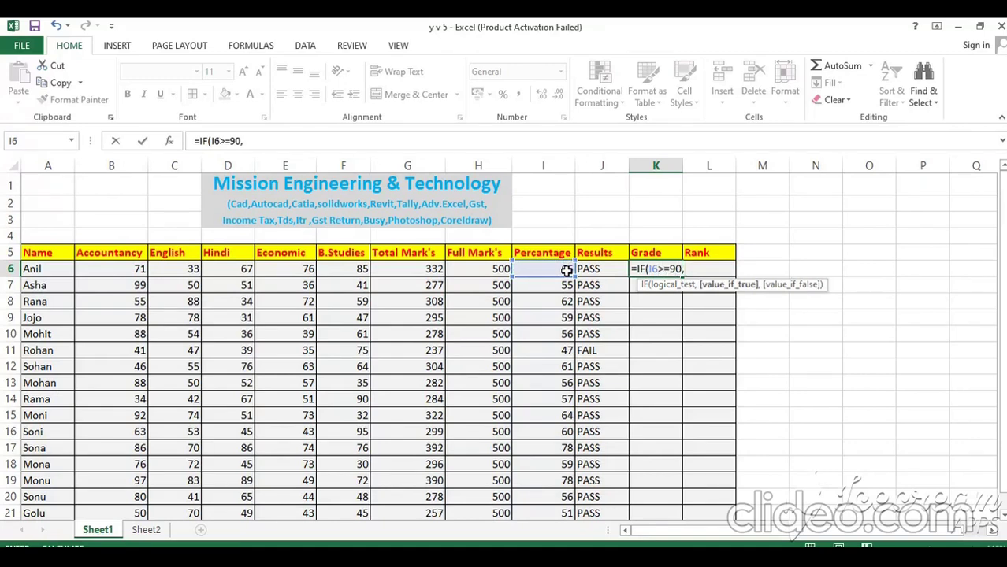
text("A",)
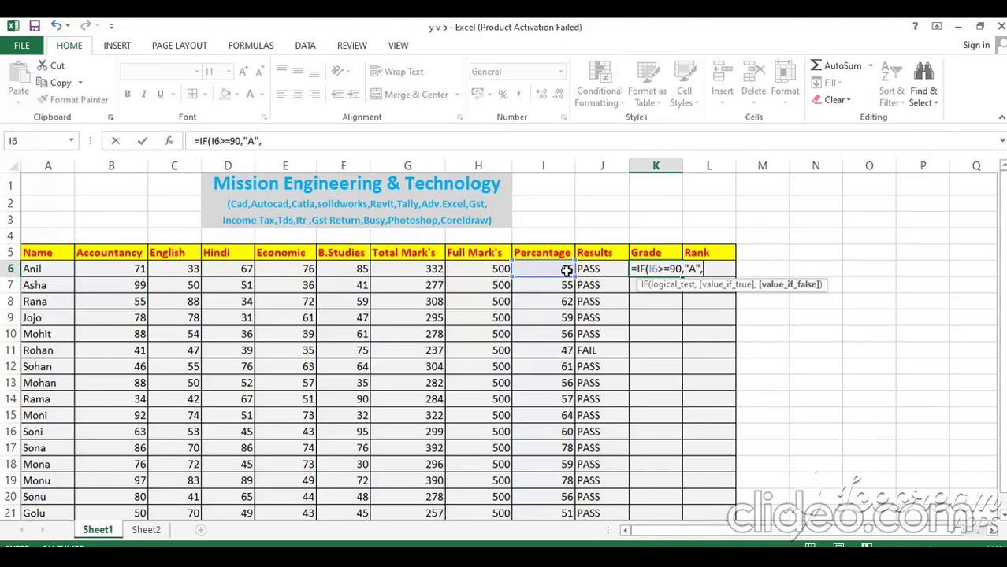
Add a nested IF to the K6 grade formula that returns "B" when I6>=80
text(IF)
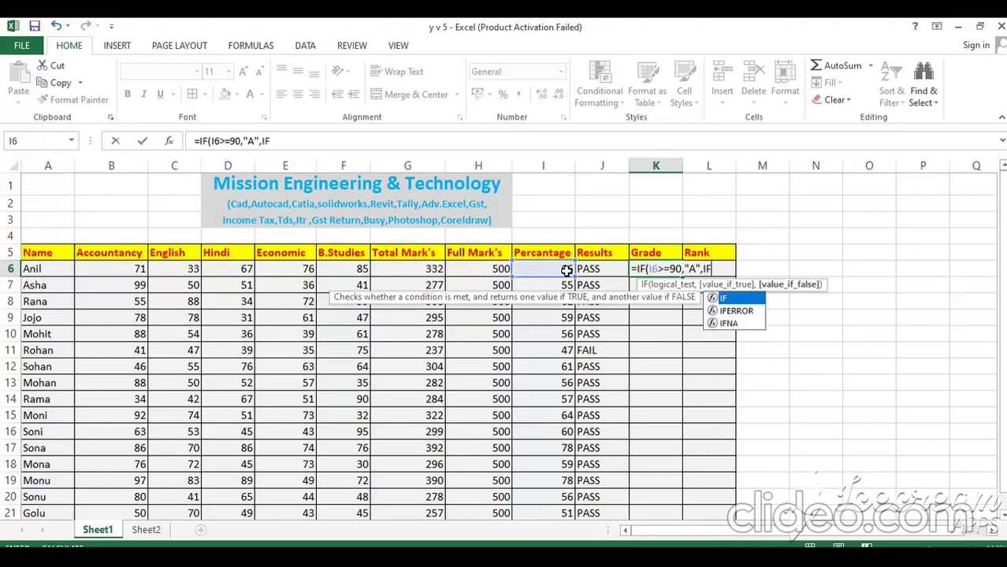
text(()
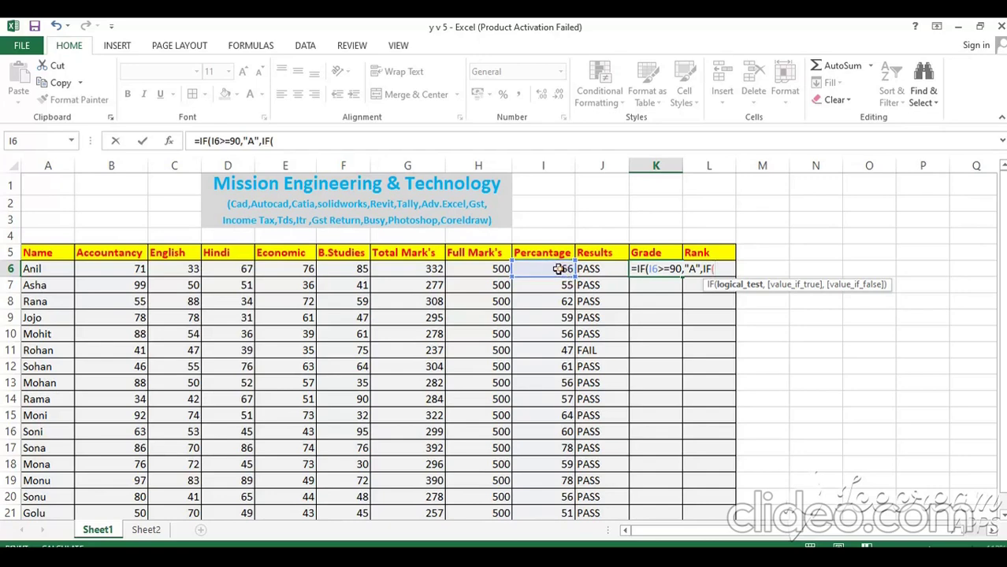
click(558, 268)
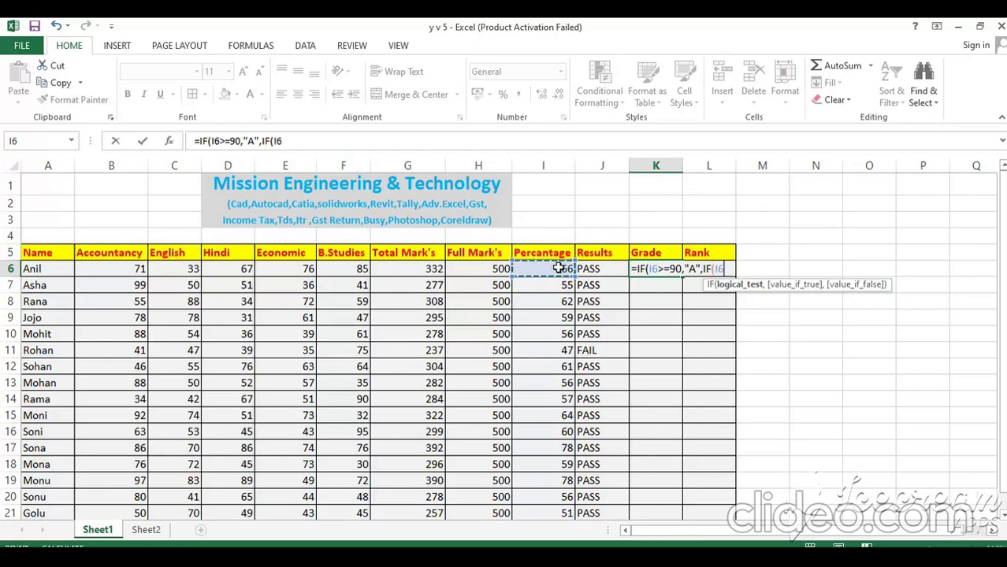
text(>)
text(=)
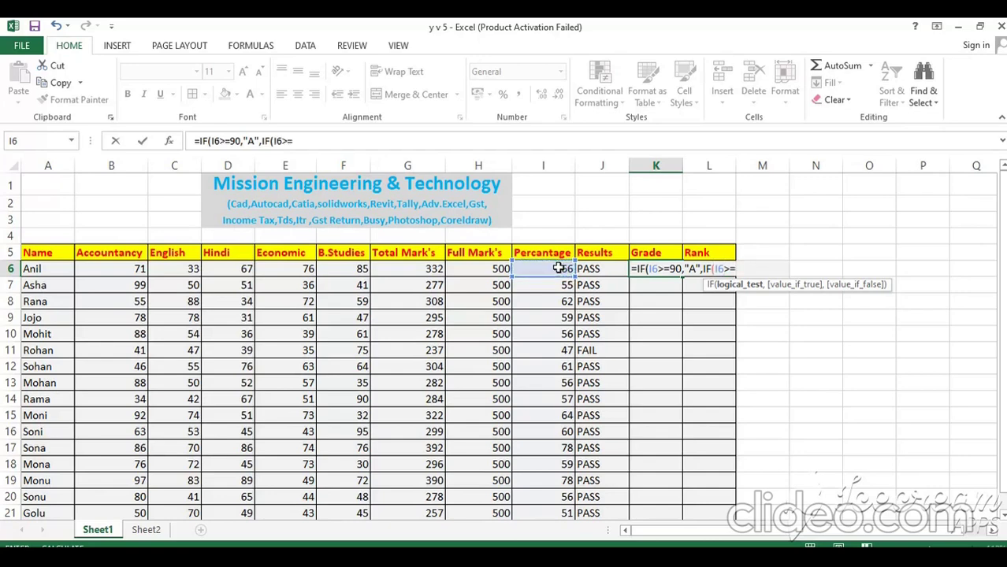
text(80,)
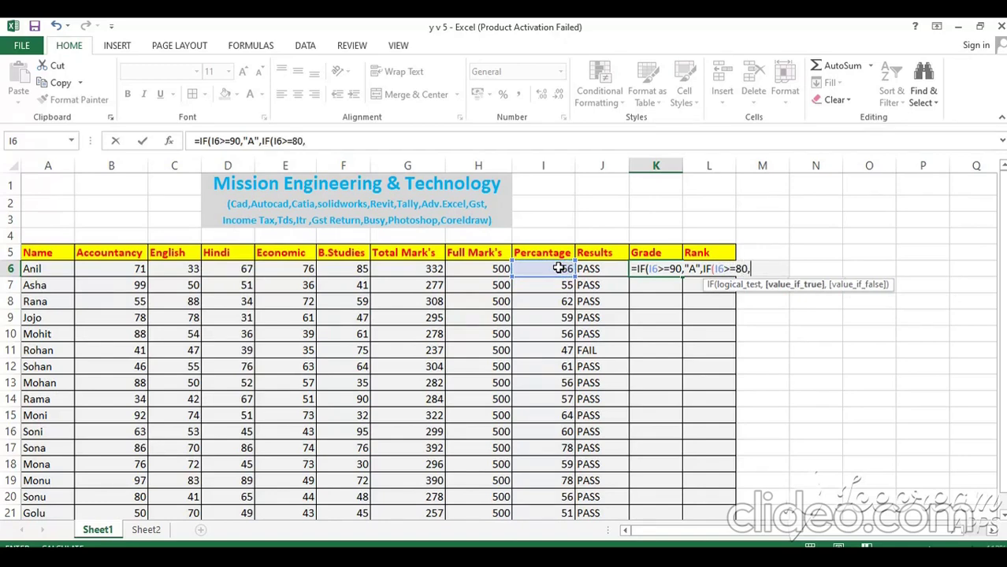
text("B",IF)
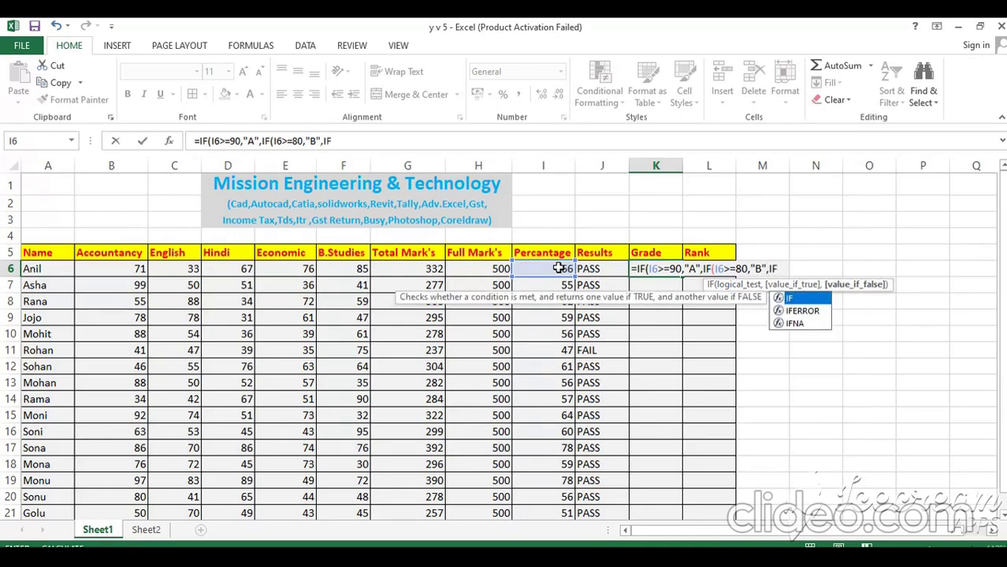
Extend the K6 grade formula with a third IF condition that returns "C" when I6>=70
text(()
click(558, 269)
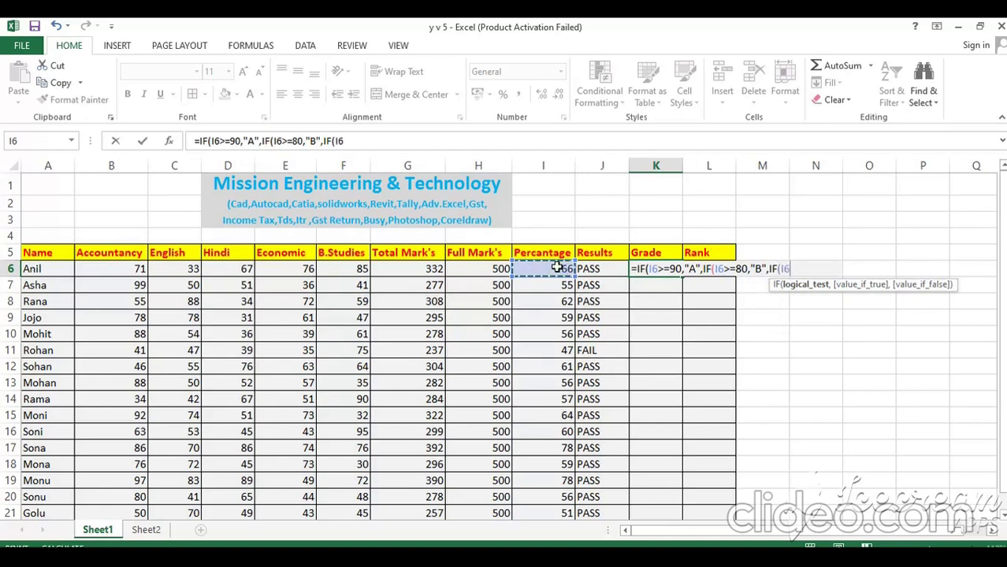
text(>)
text(=7)
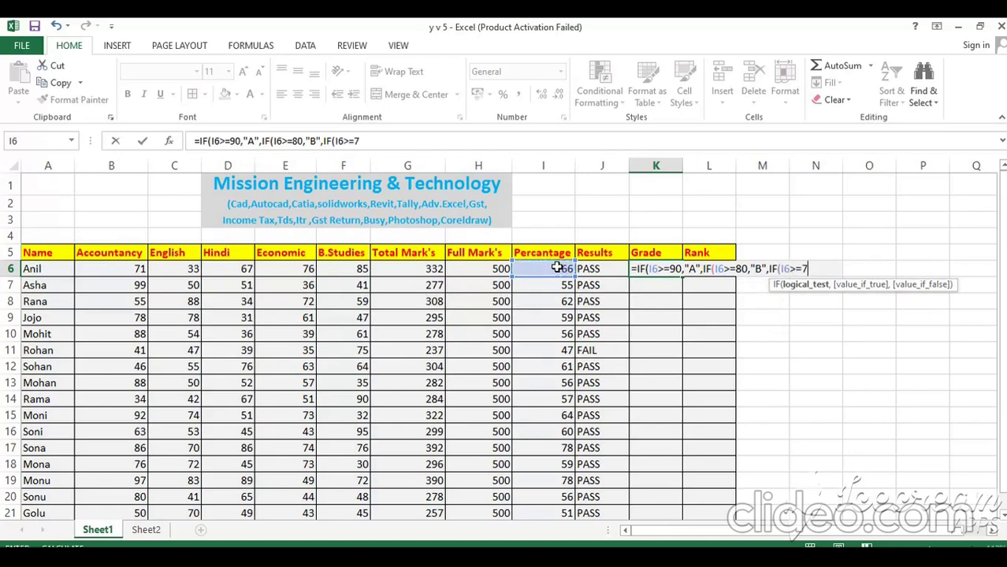
text(0,")
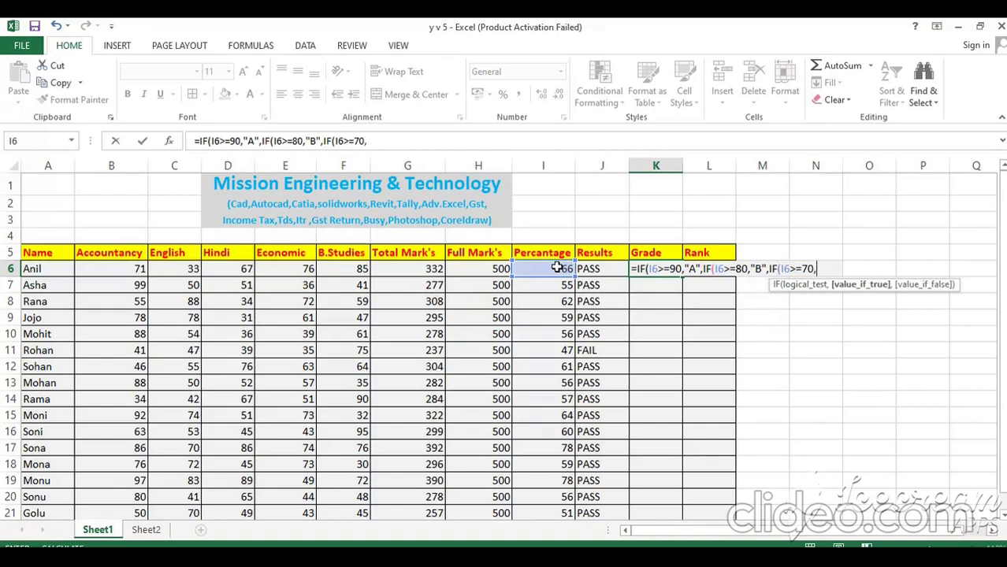
text(C")
text(,)
Extend the K6 grade formula with a fourth nested IF that returns "D" when I6>=60
scroll(440, 185, down, 1)
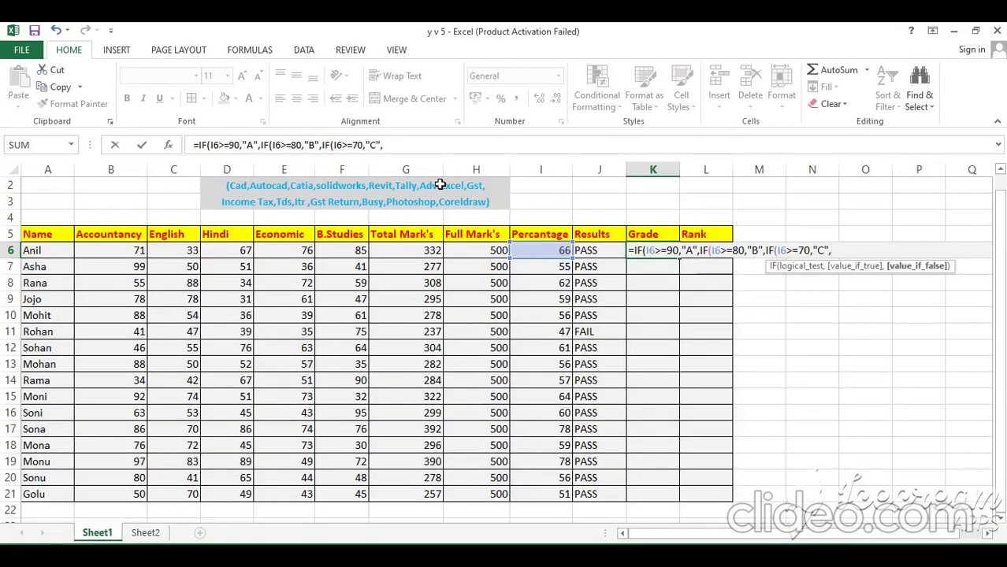
text(IF()
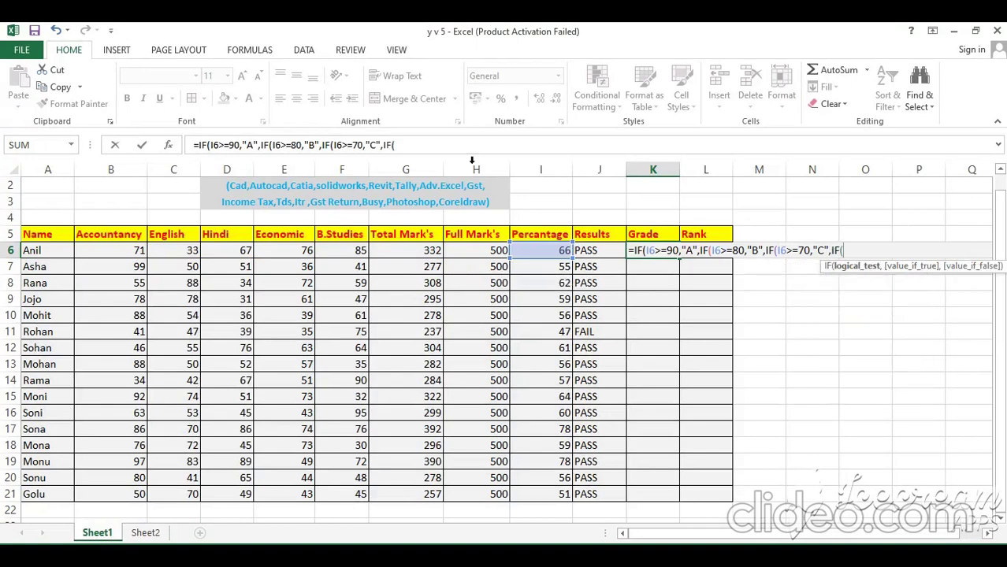
click(554, 241)
click(546, 250)
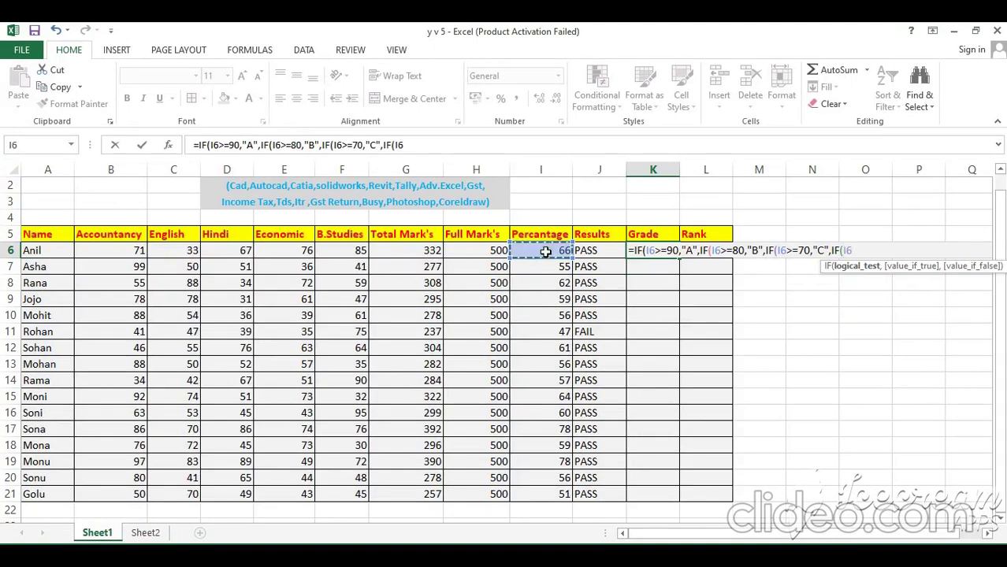
text(>=)
text(60,)
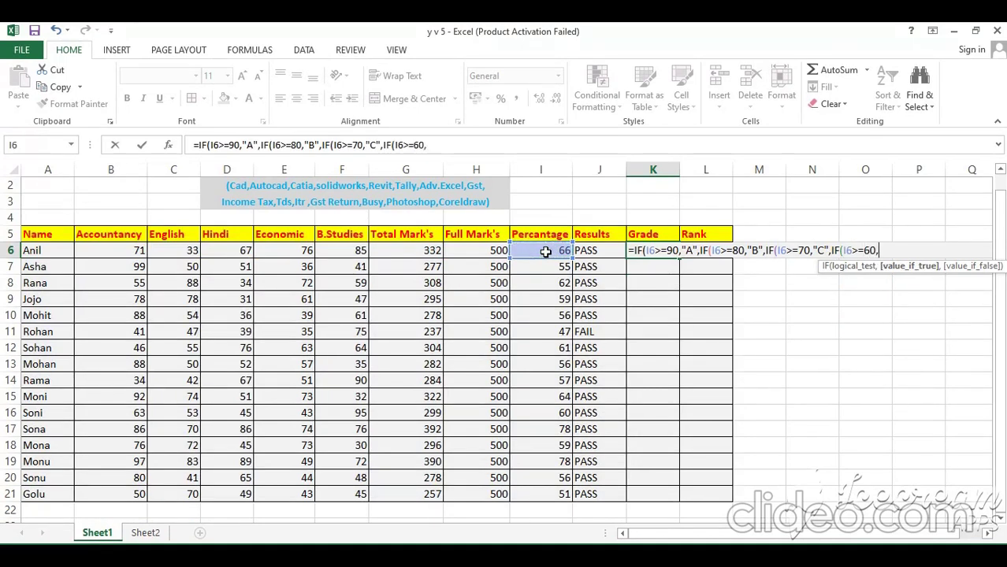
text("D",)
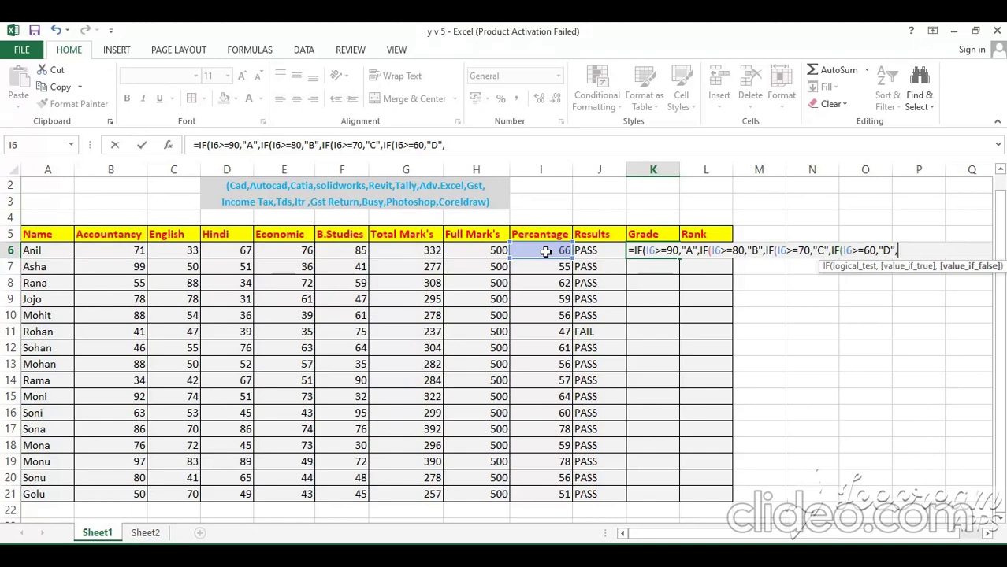
Add a last nested IF to the K6 grade formula that returns "E" when I6<60
text(IF()
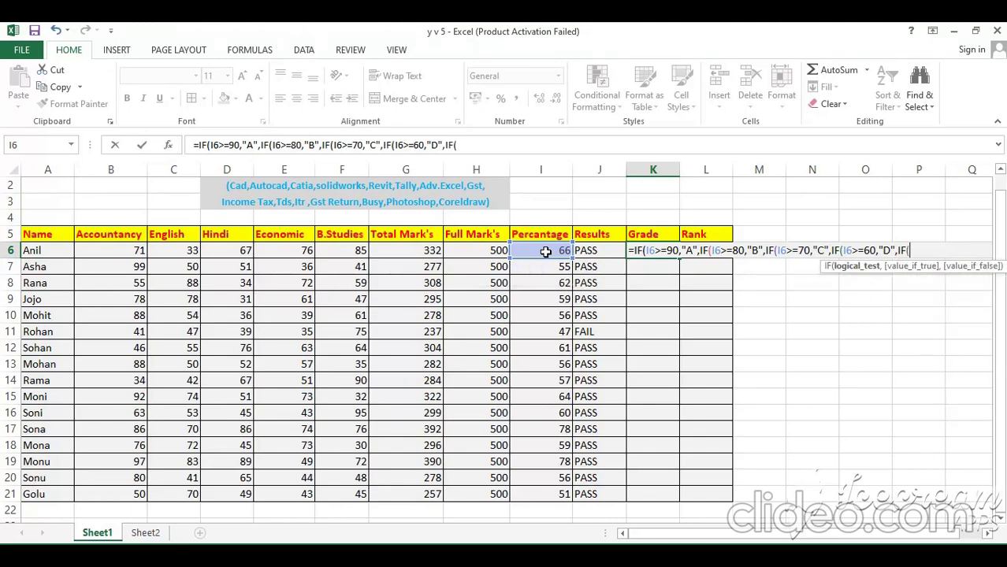
click(546, 252)
text(<60,)
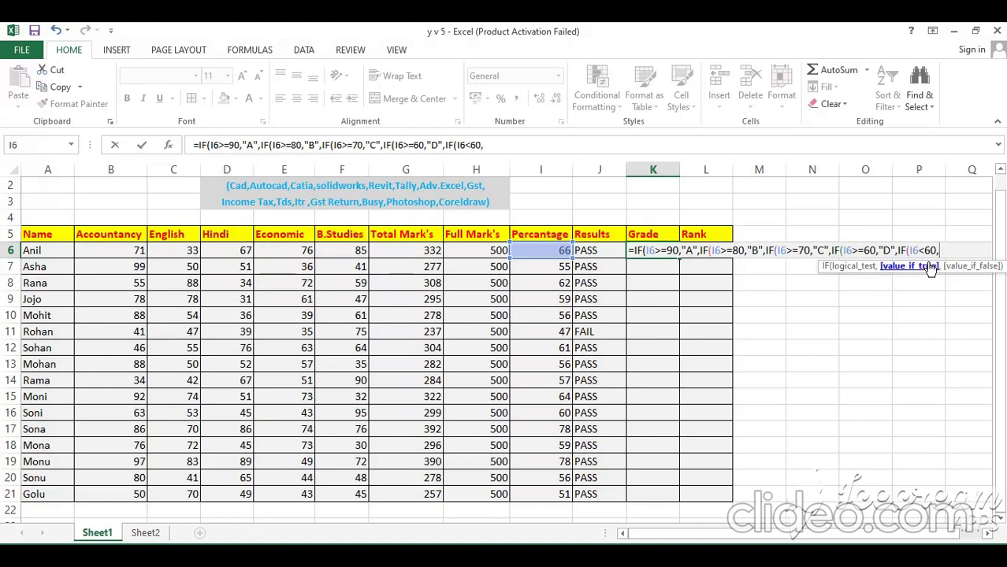
text("E")
text())))))
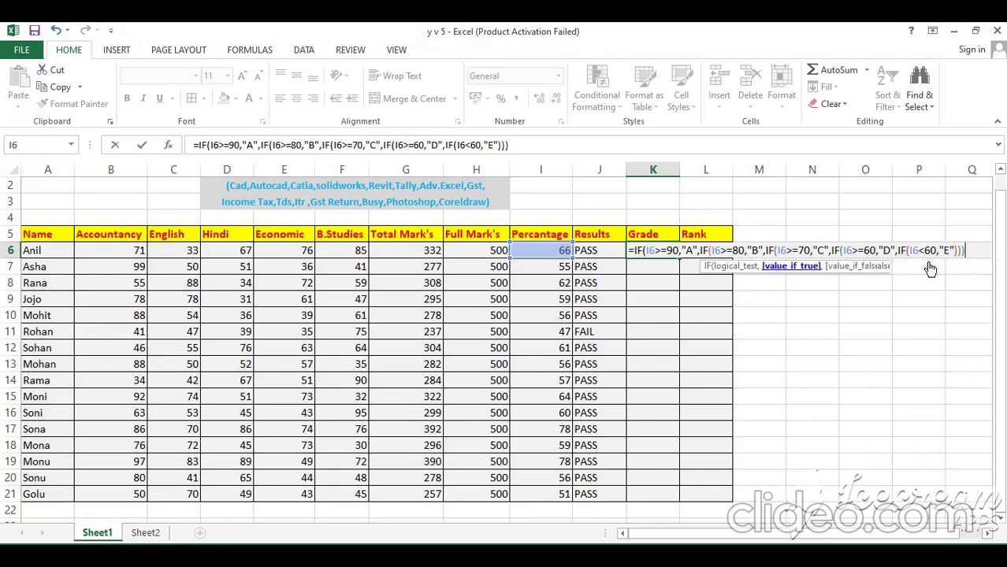
text())
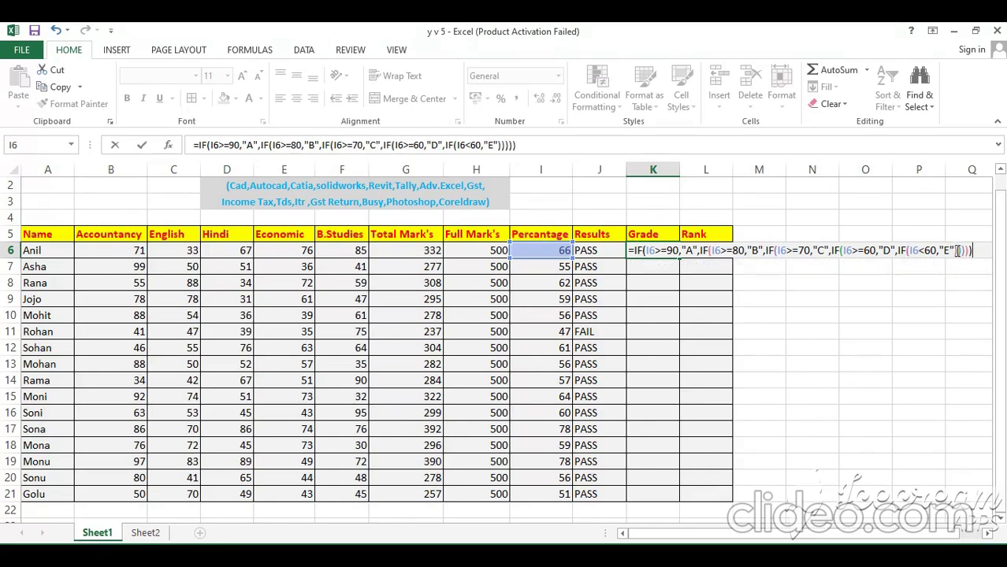
click(957, 250)
key(Delete)
key(Delete)
key(Delete)
key(Delete)
key(Delete)
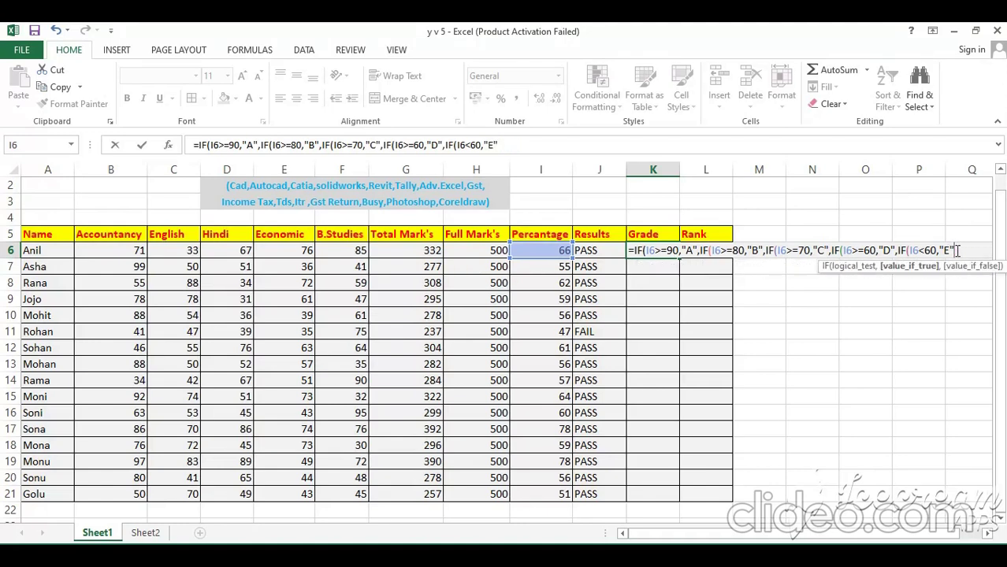
Close the nested IFs in the K6 grade formula with five closing parentheses and commit the formula
text())
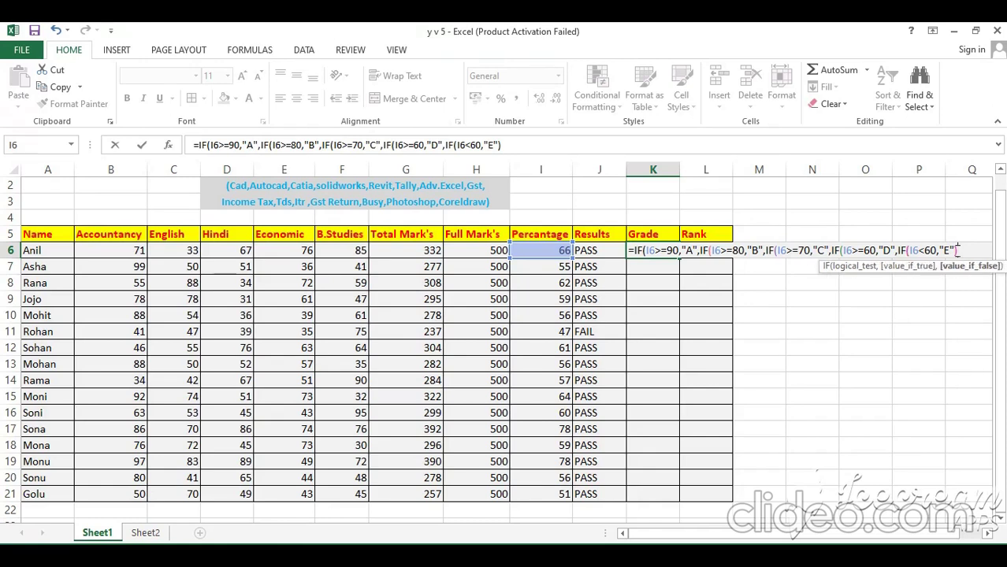
text())
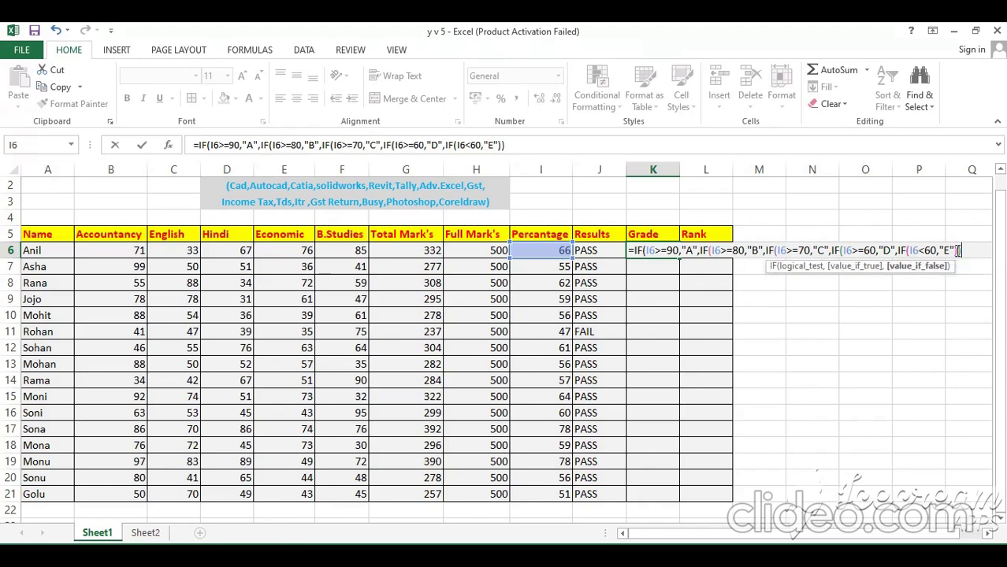
text())
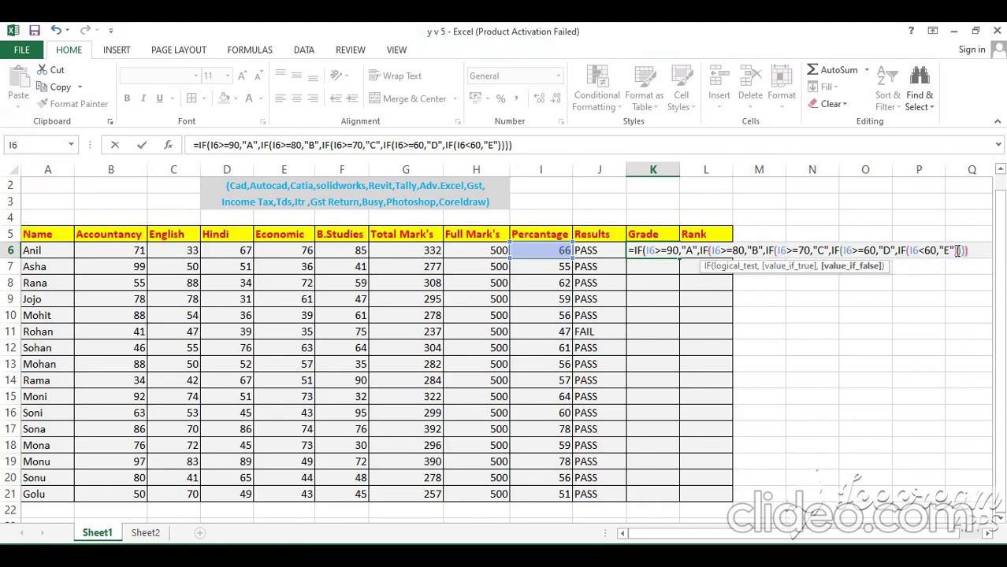
text())
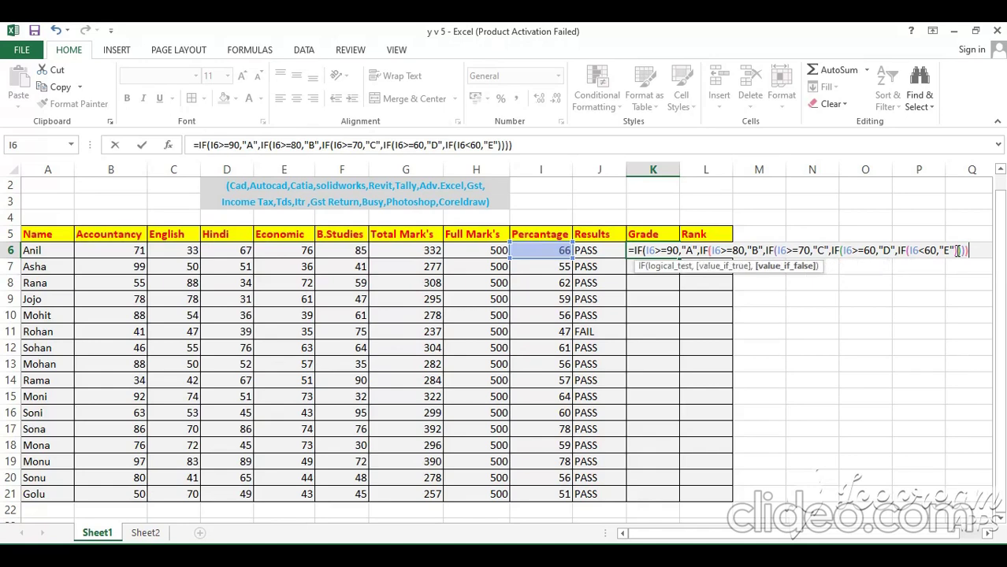
text())
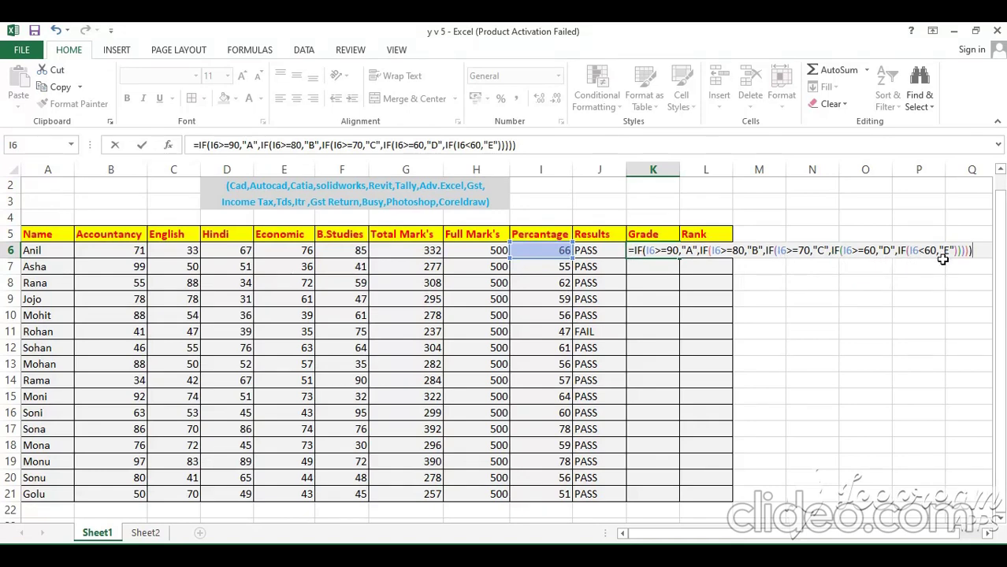
key(Return)
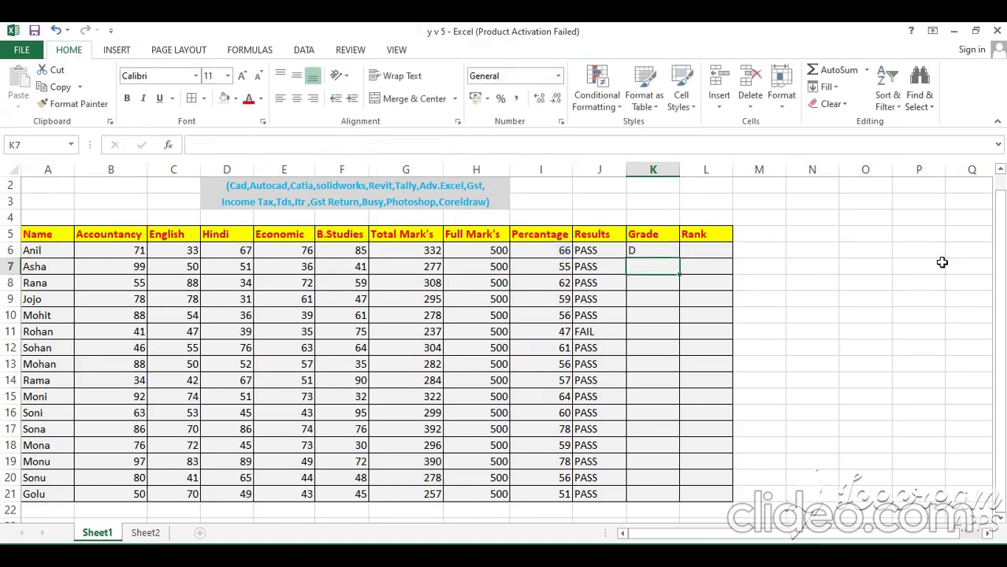
Fill the K6 grade formula down the Grade column through K21 and check the formulas in J6 and K6
click(672, 250)
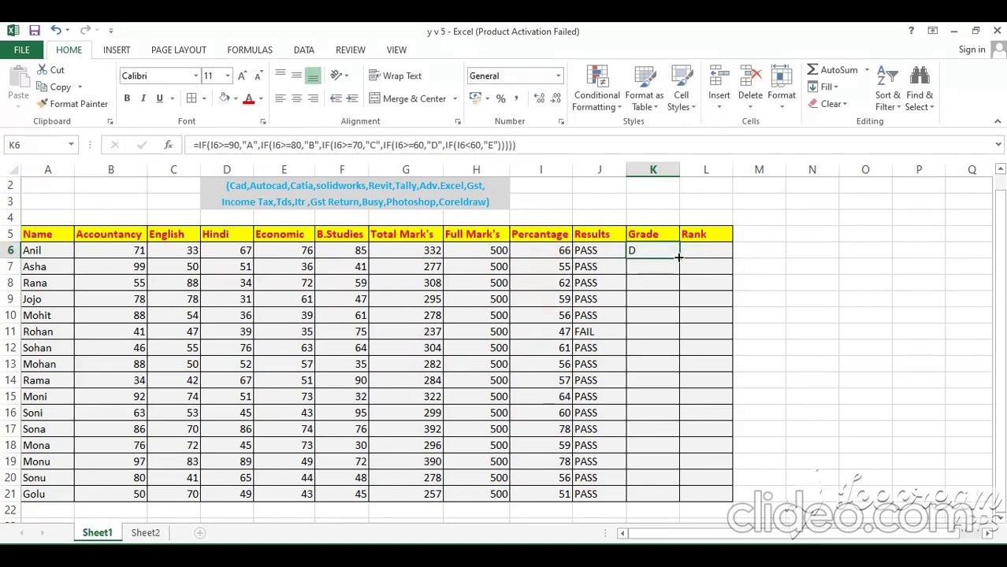
drag(677, 256, 639, 496)
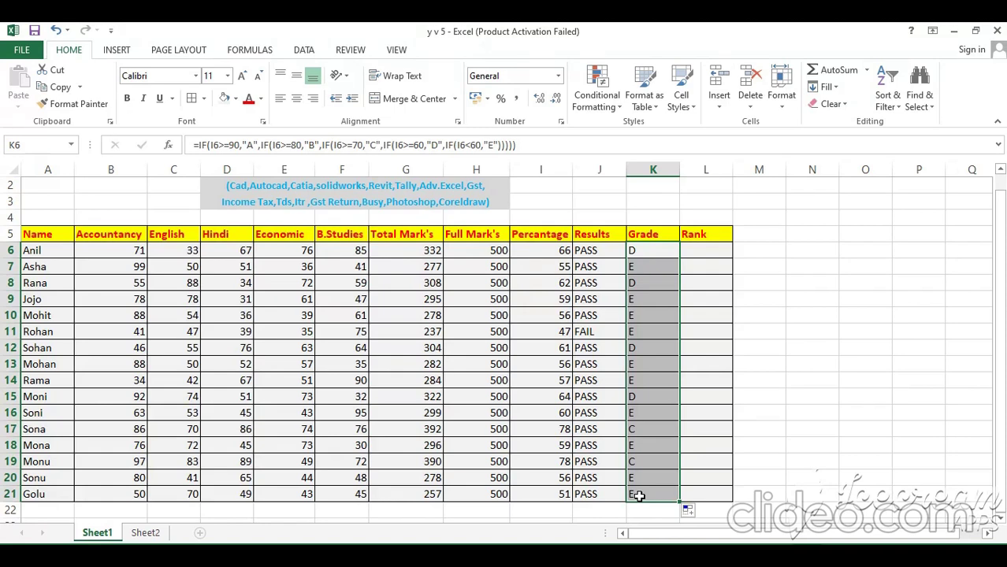
click(592, 256)
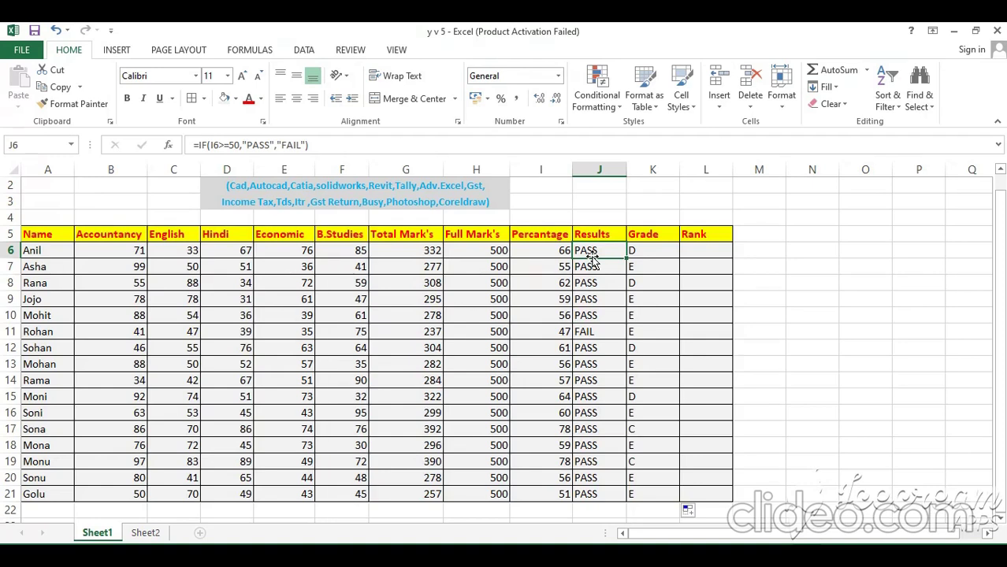
right_click(633, 251)
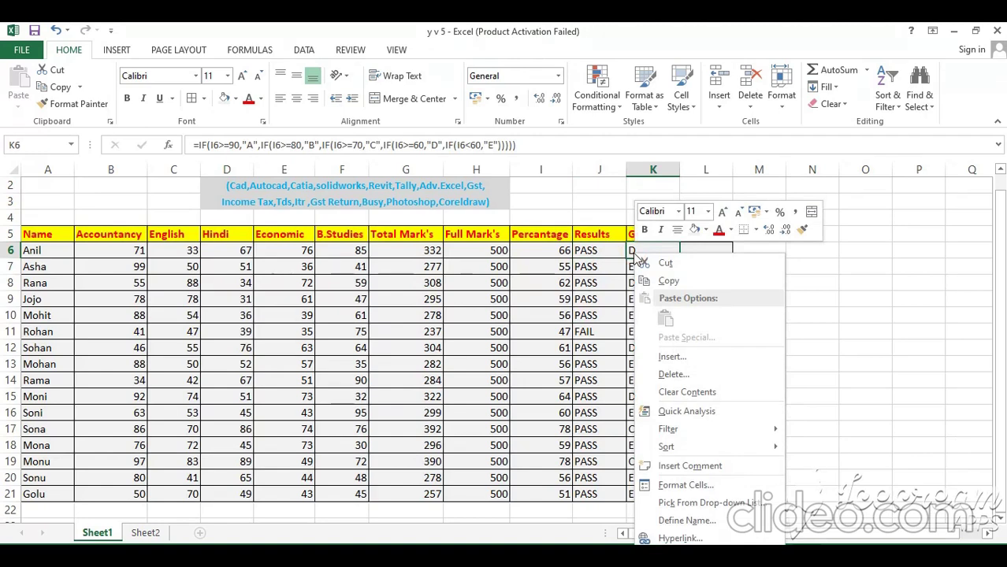
click(457, 309)
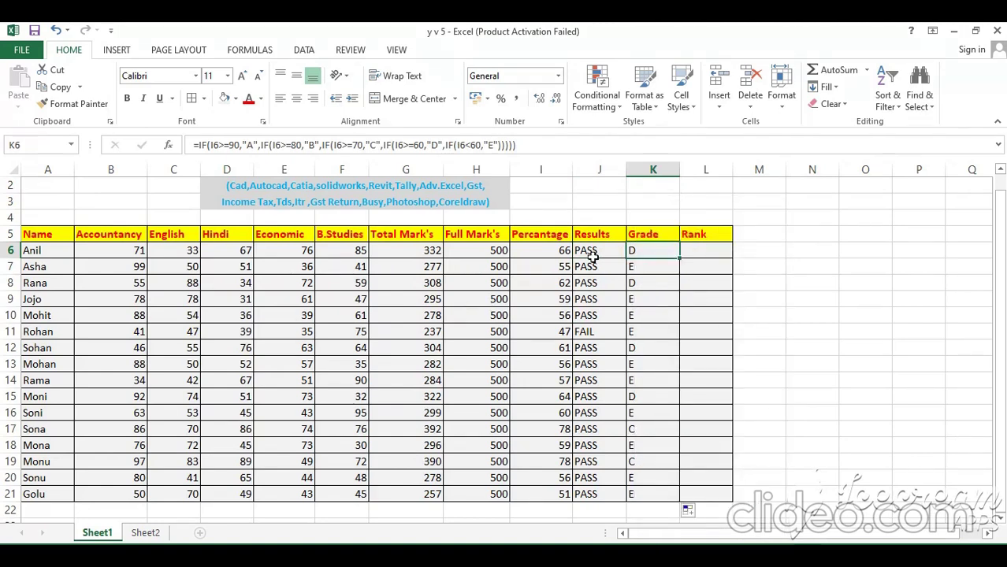
click(593, 252)
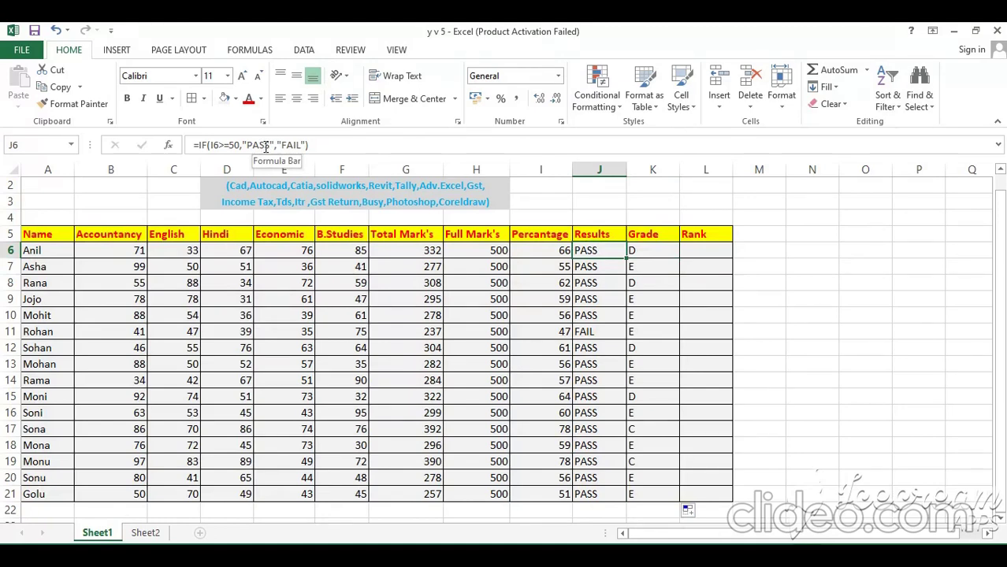
Switch to Sheet2 and widen column B so the CUSTOMER NAME header no longer breaks inside a word
click(145, 535)
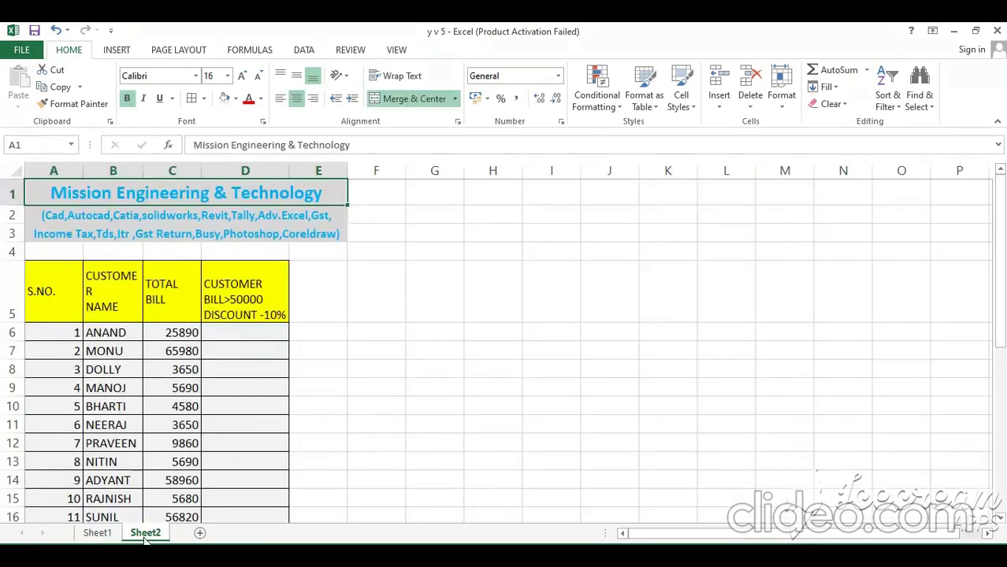
click(354, 370)
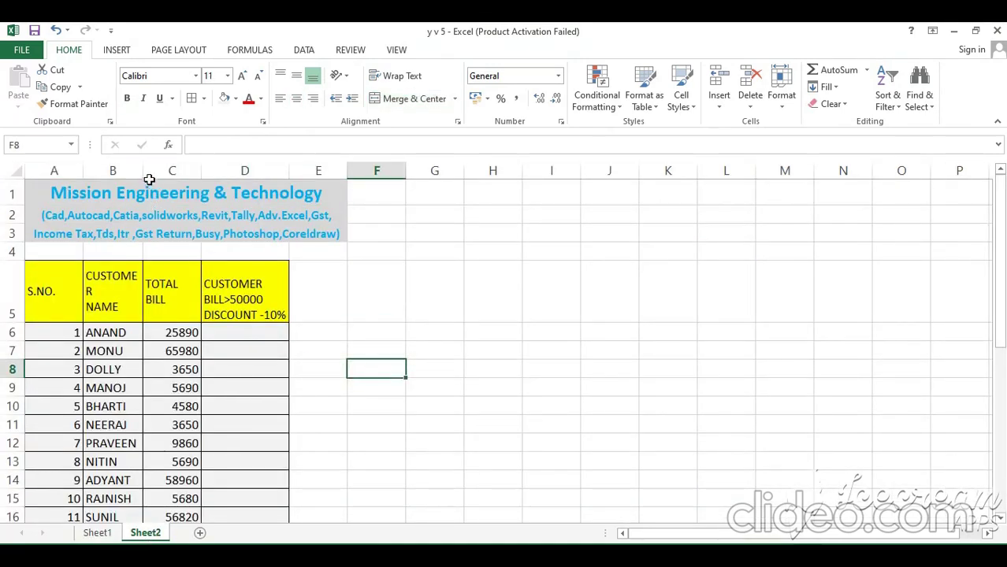
drag(143, 171, 163, 171)
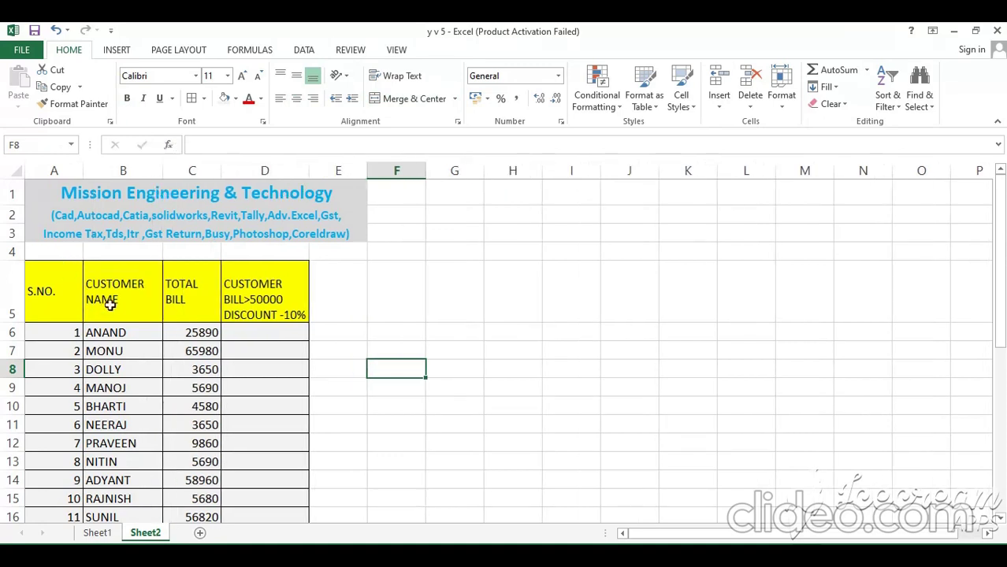
Change the bill threshold in the discount header in D5 to 5000
click(260, 295)
double_click(282, 300)
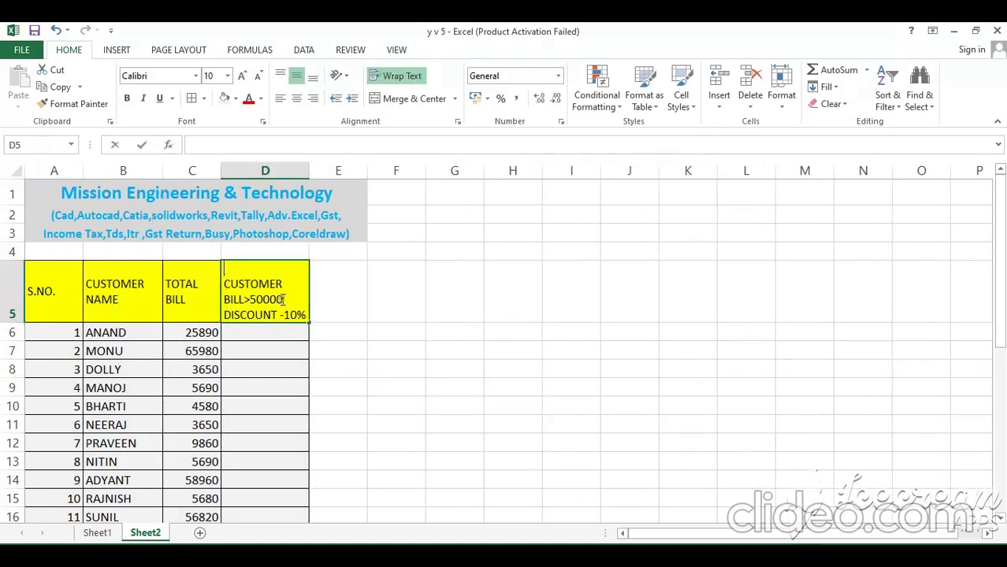
key(BackSpace)
key(Return)
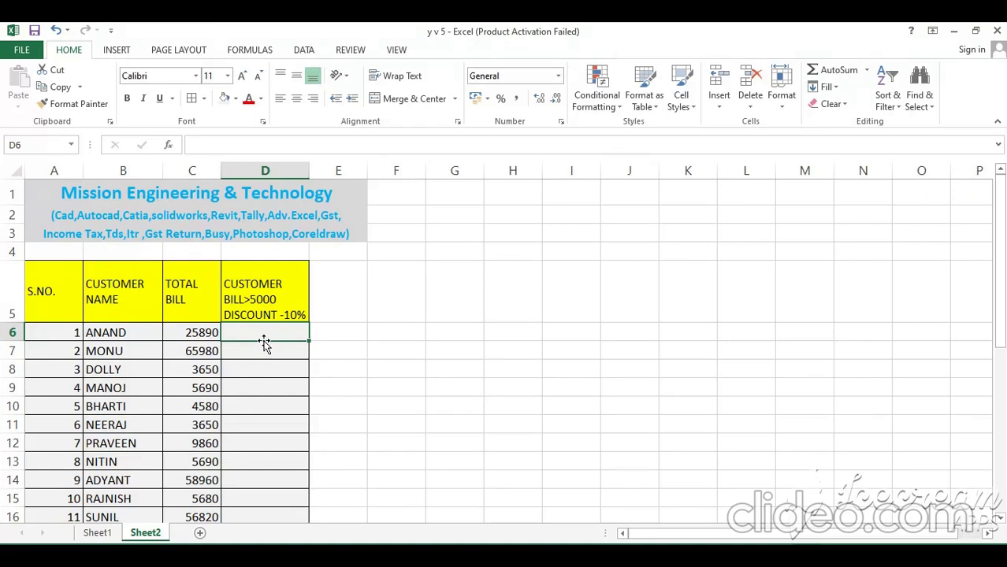
Enter the discount formula =IF(C6>=5000,C6*10%) in cell D6
text(=)
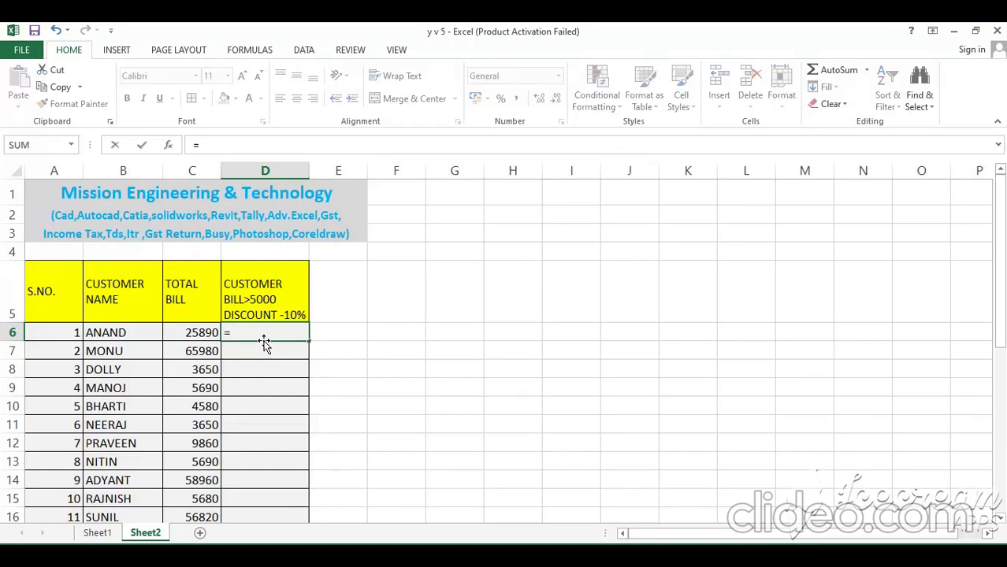
text(IF()
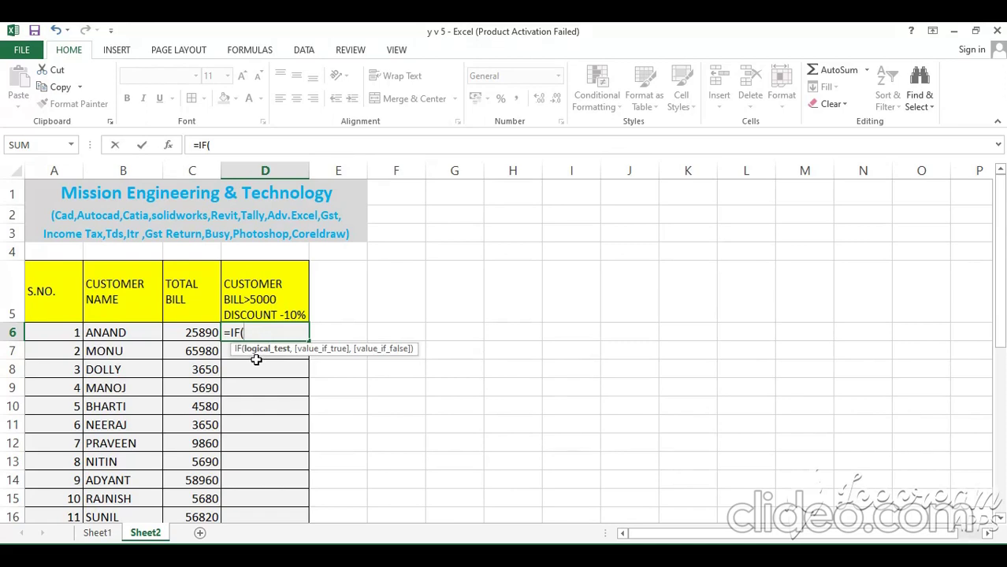
click(202, 332)
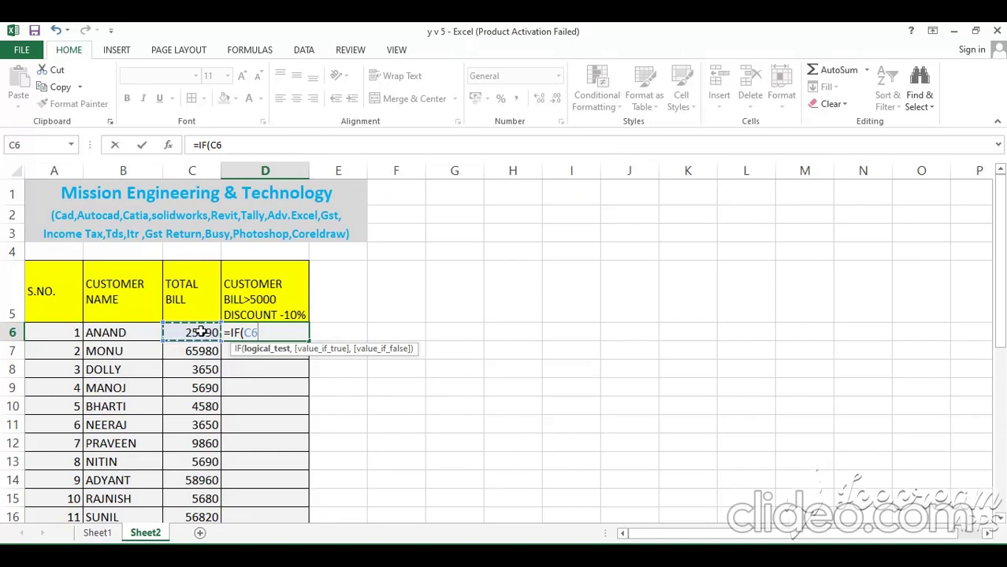
text(>=5000)
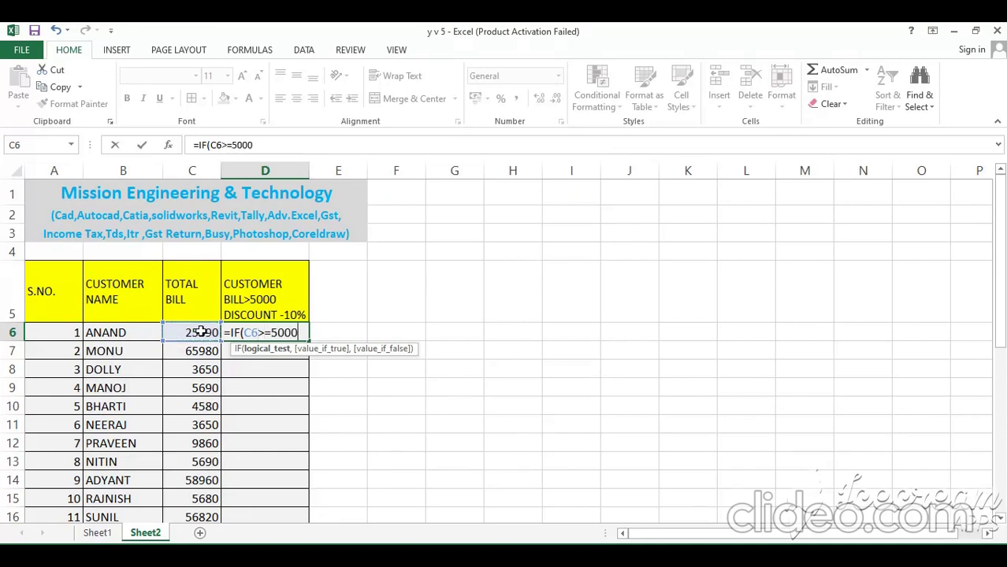
text(,)
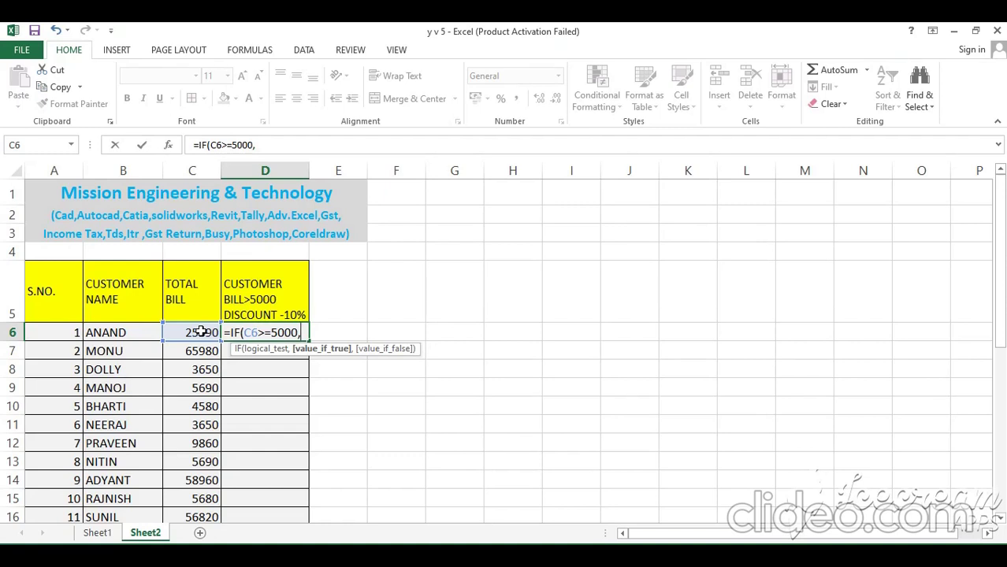
click(202, 333)
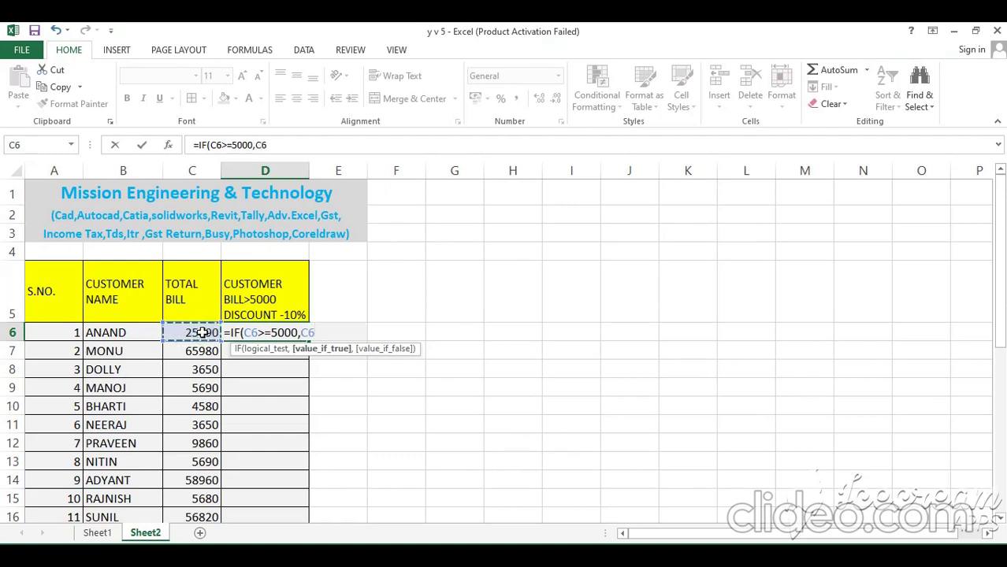
text(*10%)
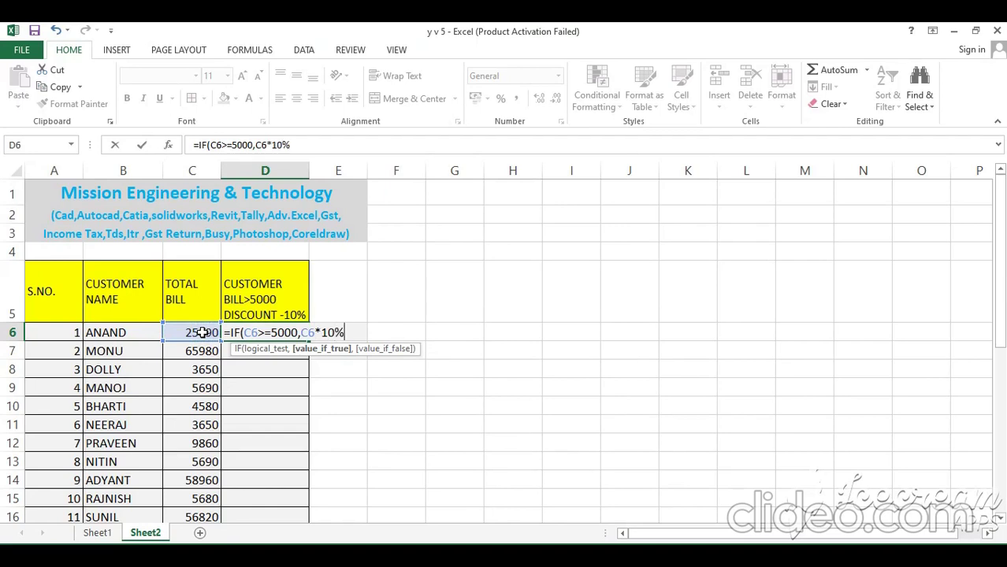
key(Return)
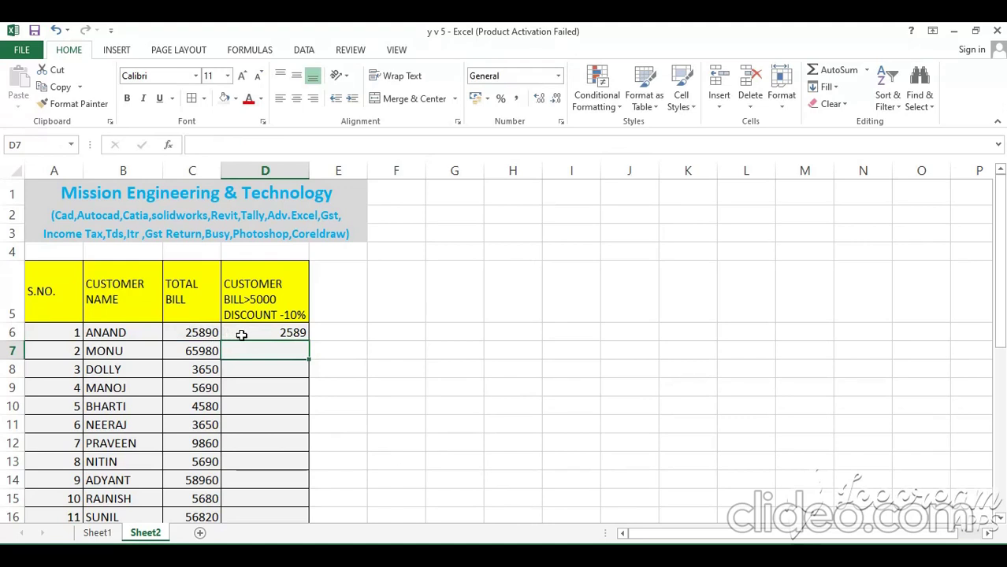
Fill the D6 discount formula down through D13 and return to Sheet1
click(238, 334)
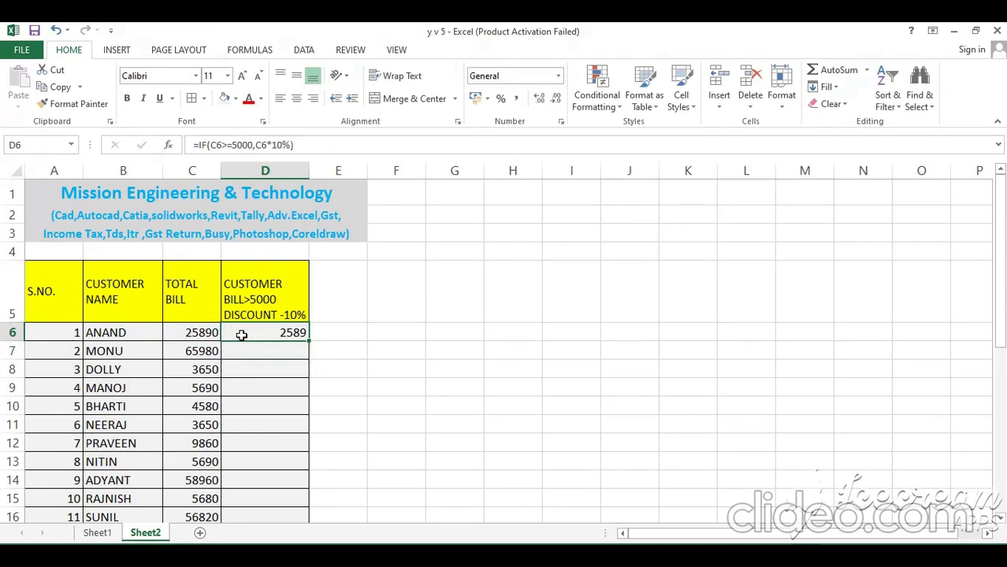
drag(309, 341, 291, 472)
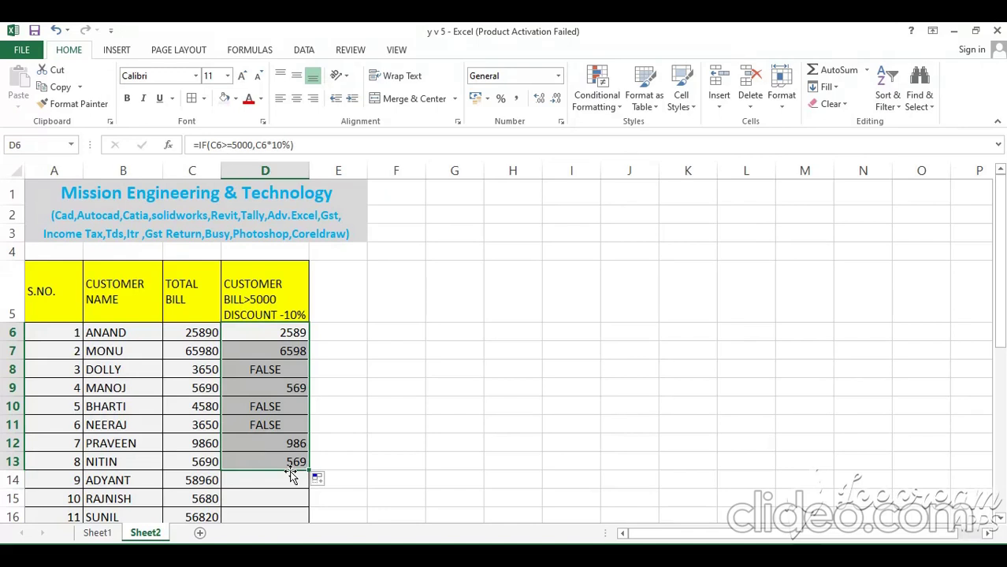
click(99, 533)
click(100, 534)
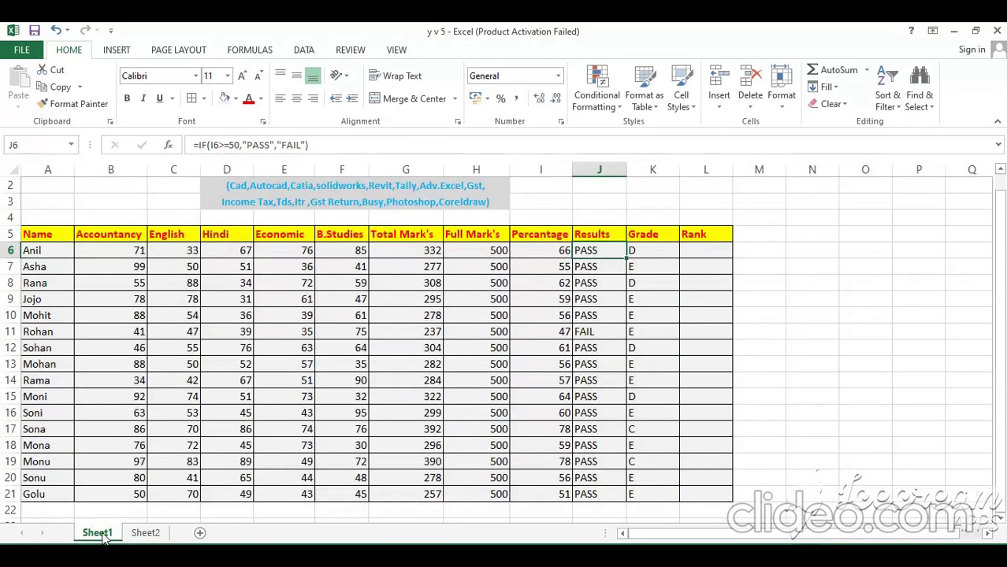